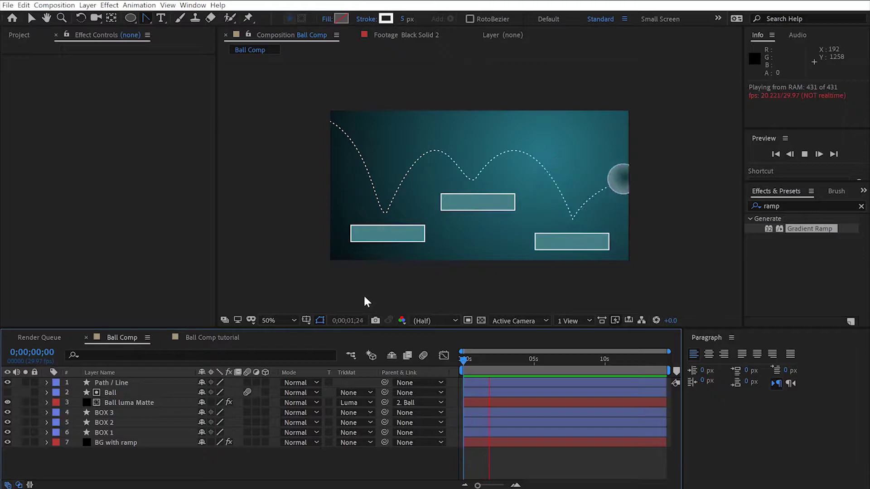
# - Play back the finished Ball Comp animation from the start to review the bouncing ball and its dotted path
pyautogui.press('space')
pyautogui.press('space')
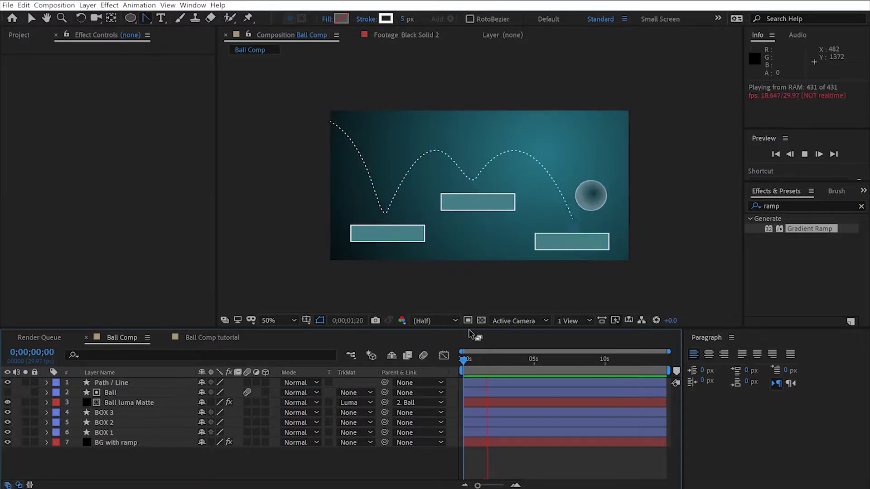
pyautogui.press('space')
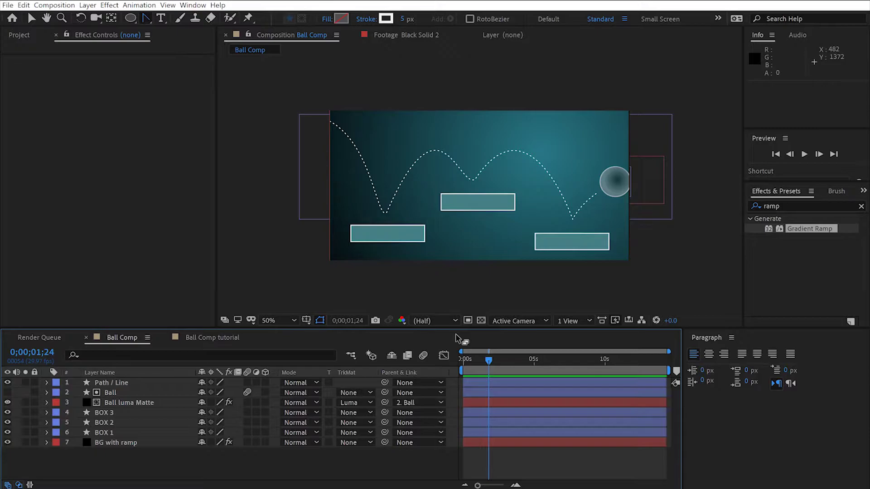
pyautogui.moveTo(487, 361); pyautogui.dragTo(422, 371)
pyautogui.press('space')
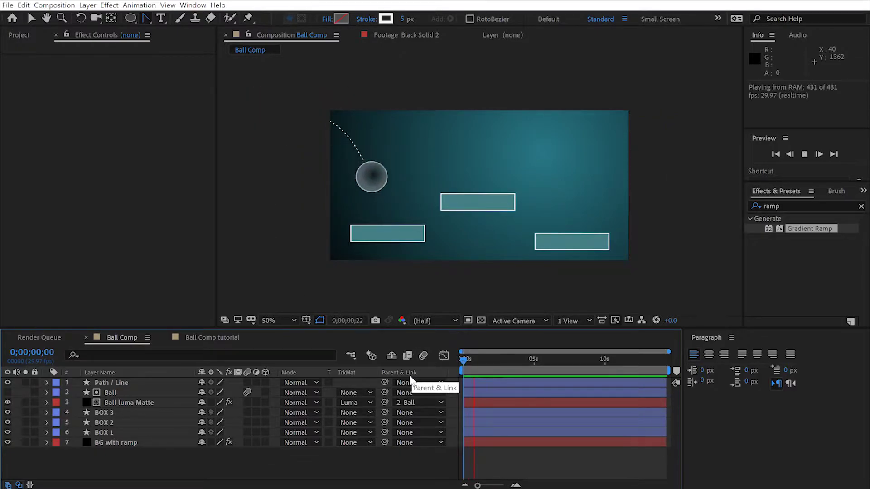
pyautogui.press('space')
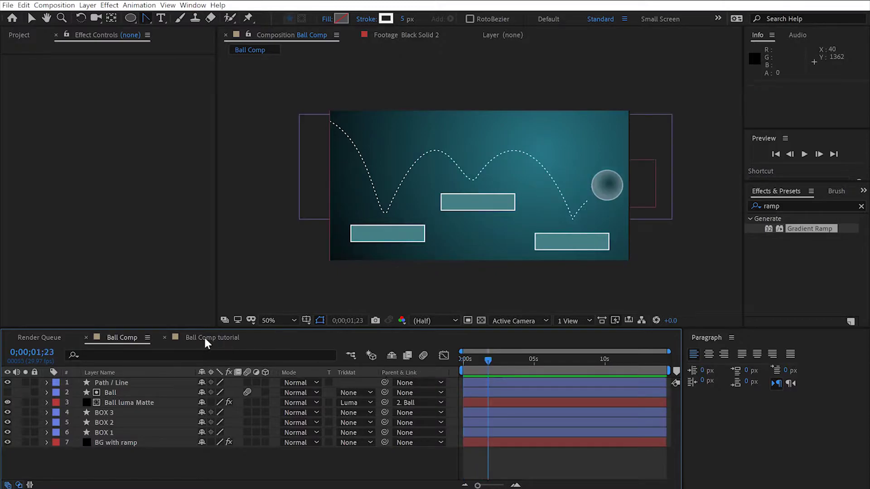
# - Open the Ball Comp tutorial composition and review its composition settings and background layer
pyautogui.click(205, 337)
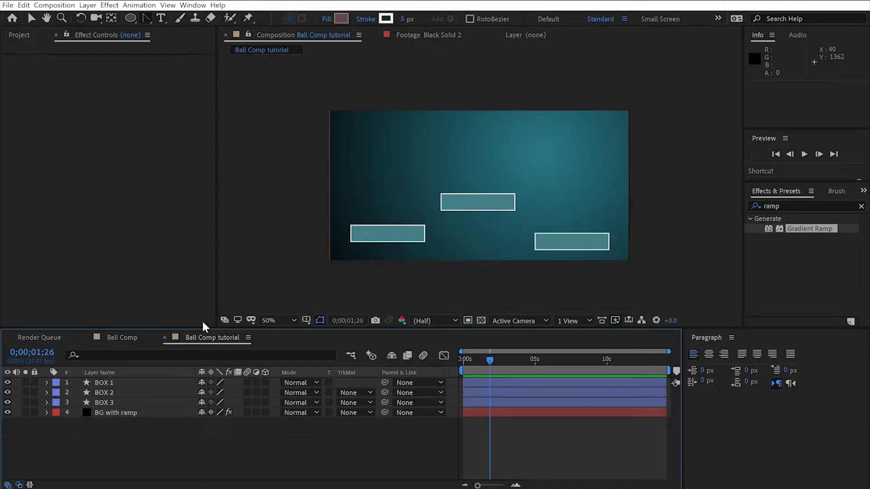
pyautogui.click(21, 35)
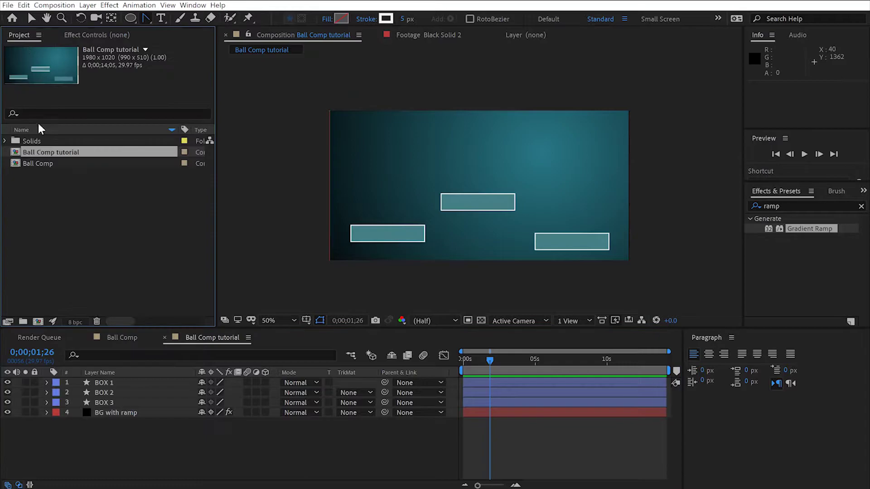
pyautogui.rightClick(59, 155)
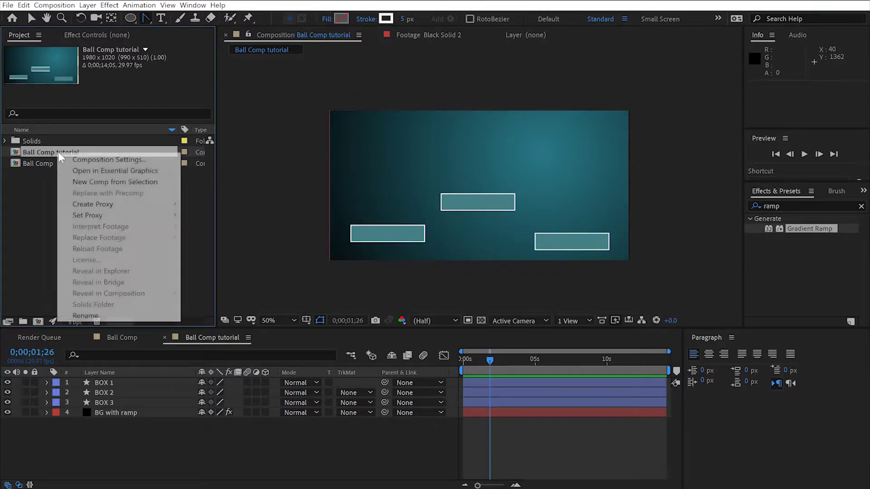
pyautogui.click(85, 159)
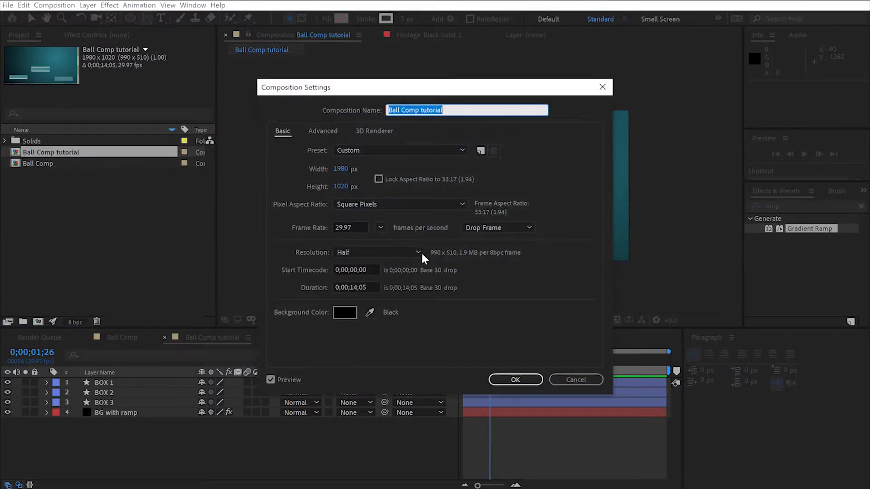
pyautogui.click(516, 380)
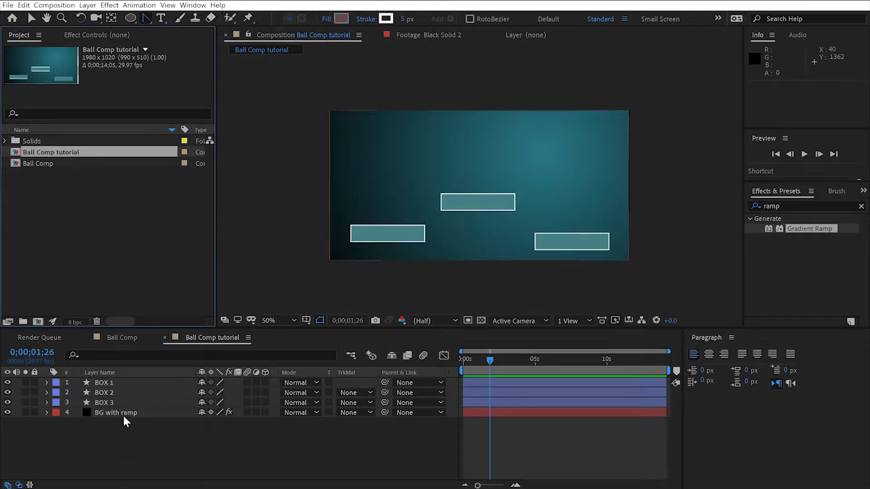
pyautogui.click(539, 148)
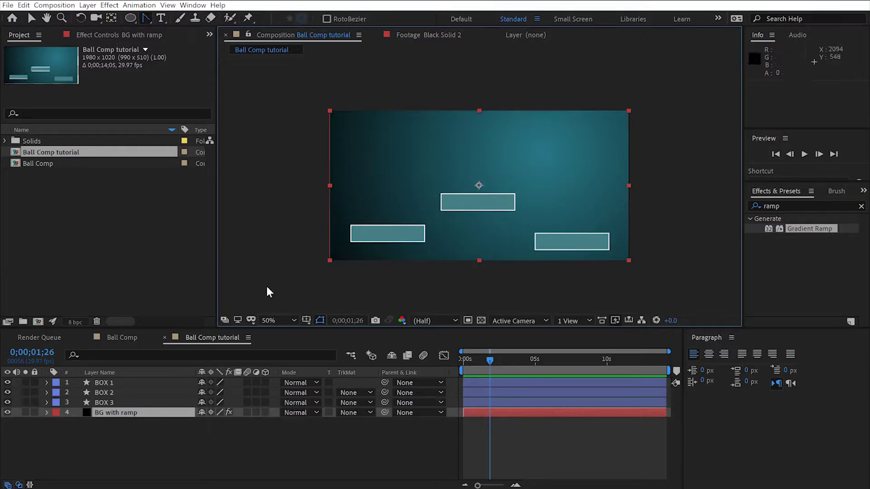
pyautogui.click(196, 447)
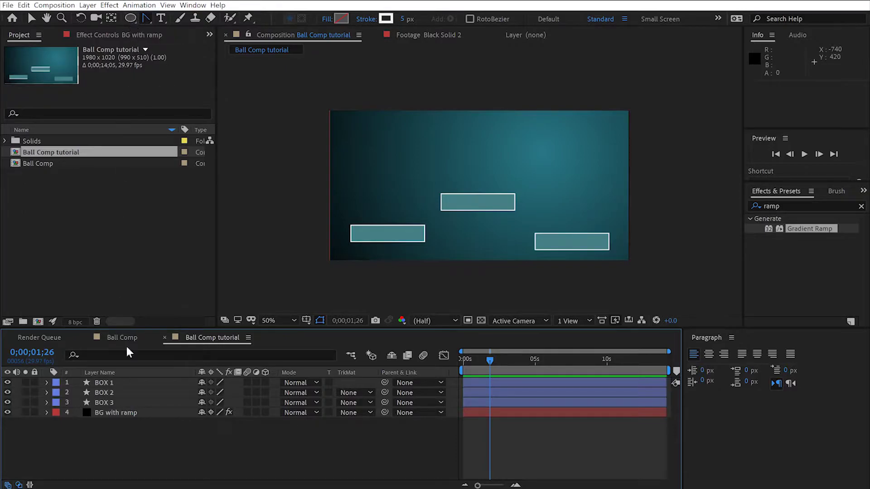
# - Draw a circle about 230 px across above the boxes with the Ellipse tool and fill it with colour 217684
pyautogui.click(131, 20)
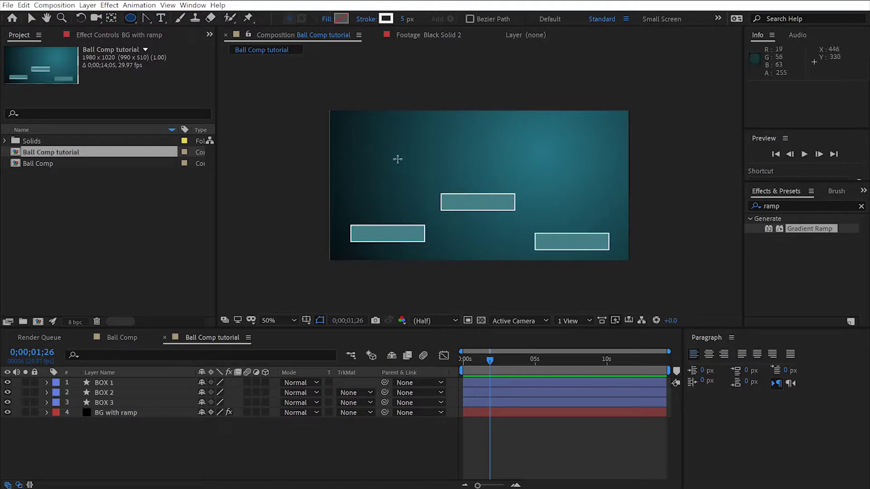
pyautogui.moveTo(390, 138); pyautogui.dragTo(426, 174)
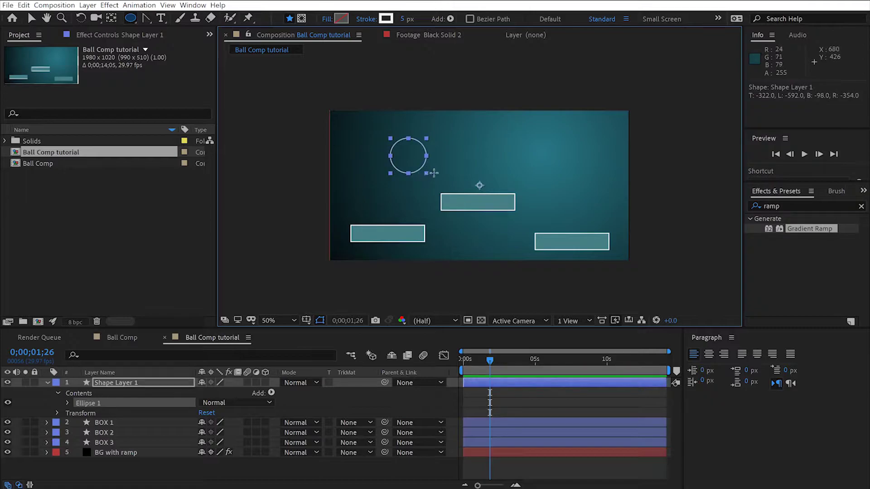
pyautogui.click(342, 19)
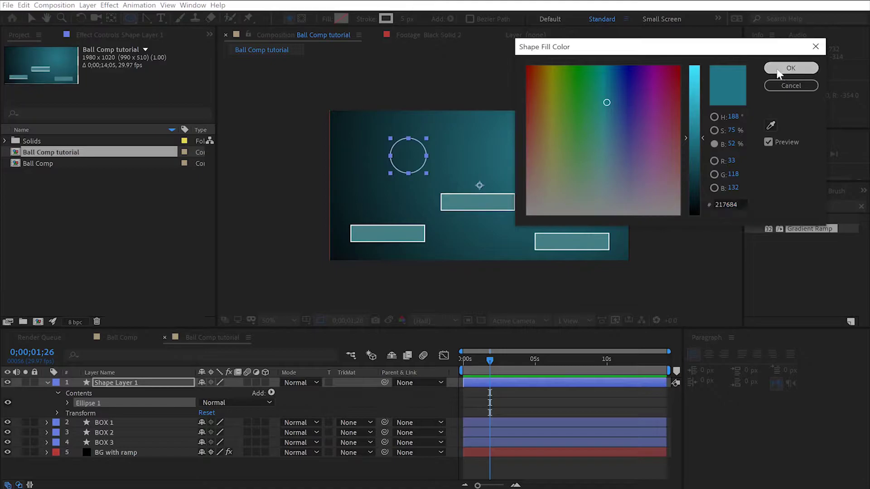
pyautogui.click(783, 71)
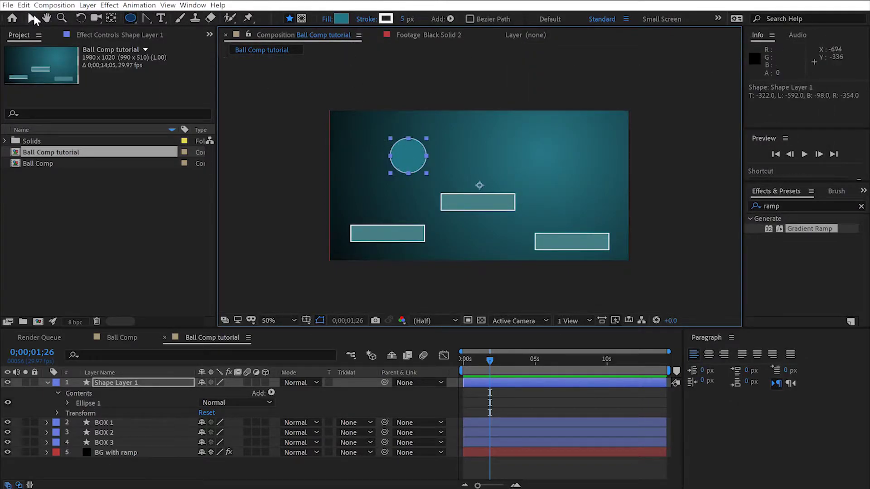
# - Try to centre the anchor point on the circle, and move the circle above the right-hand box
pyautogui.click(31, 18)
pyautogui.moveTo(419, 169); pyautogui.dragTo(483, 151)
pyautogui.moveTo(539, 145); pyautogui.dragTo(482, 162)
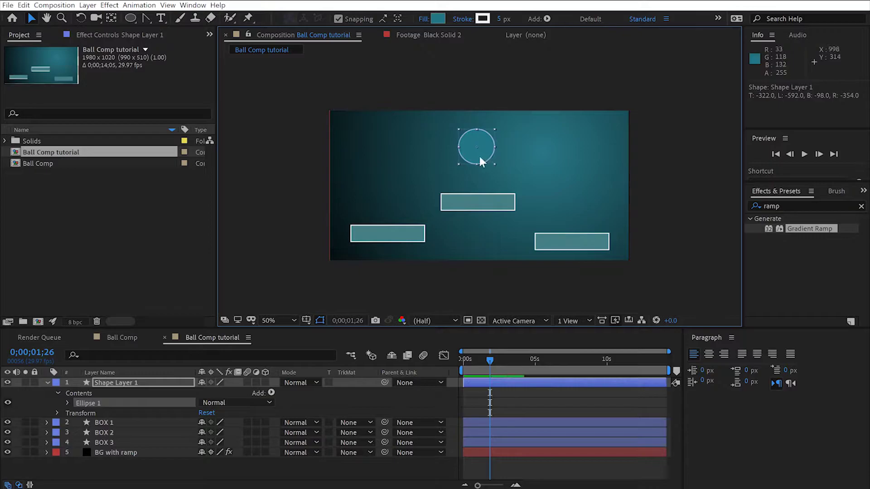
pyautogui.click(111, 18)
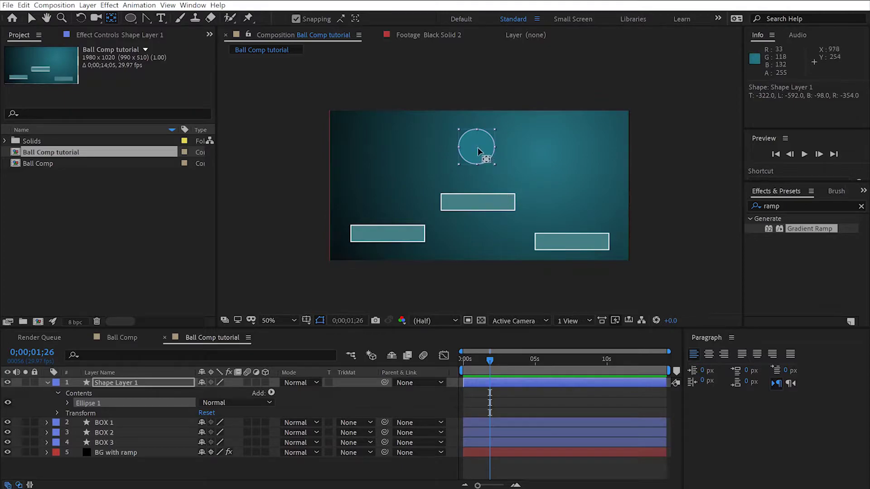
pyautogui.moveTo(477, 148); pyautogui.dragTo(476, 152)
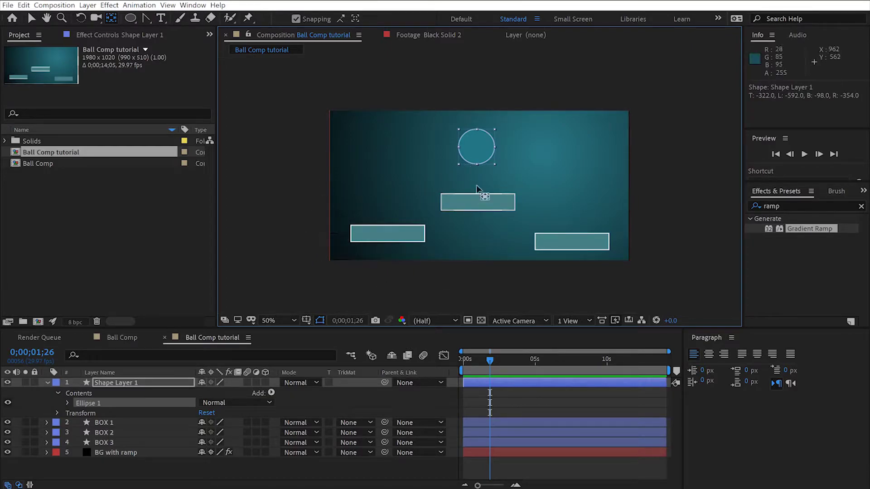
pyautogui.click(31, 18)
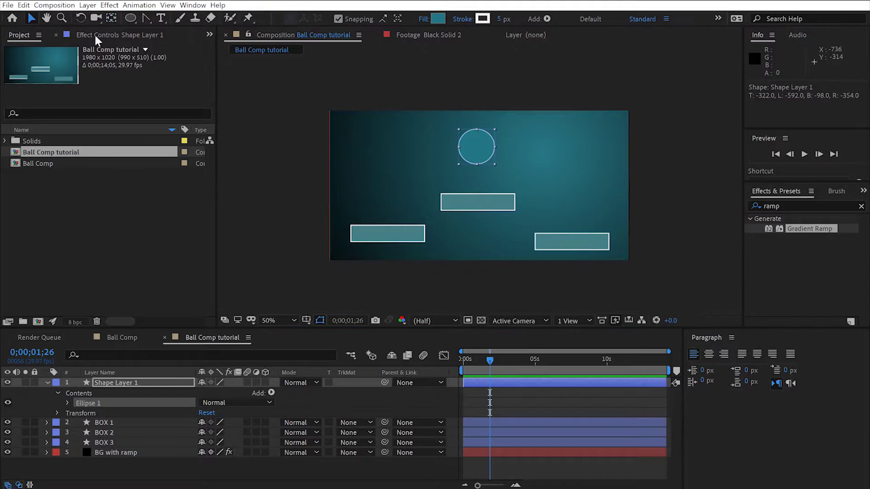
pyautogui.moveTo(480, 158); pyautogui.dragTo(569, 161)
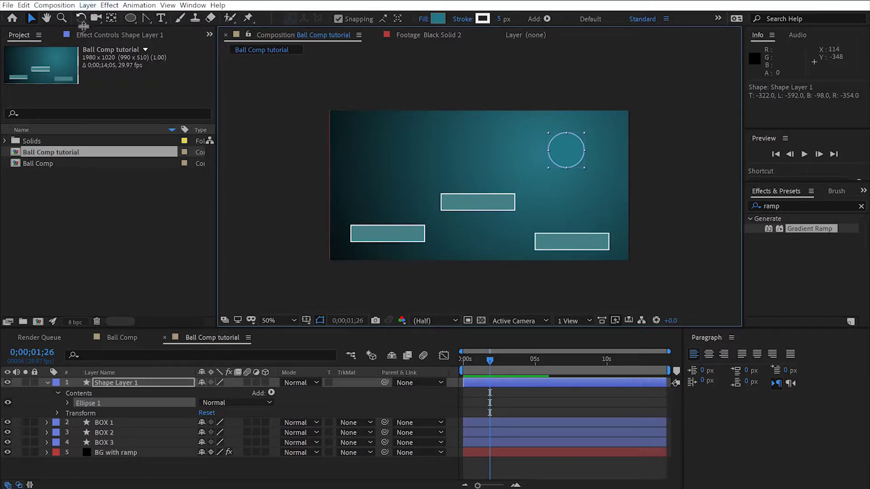
# - Collapse the circle's shape layer and rename it Ball
pyautogui.click(47, 384)
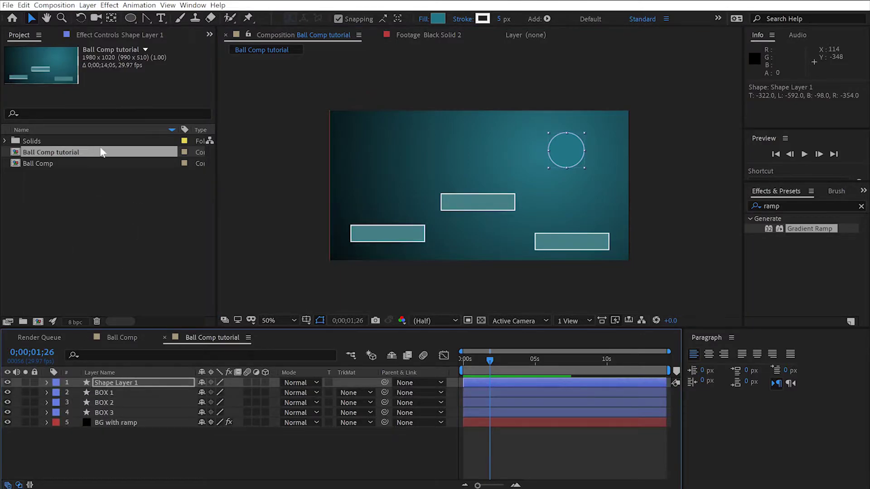
pyautogui.click(124, 383)
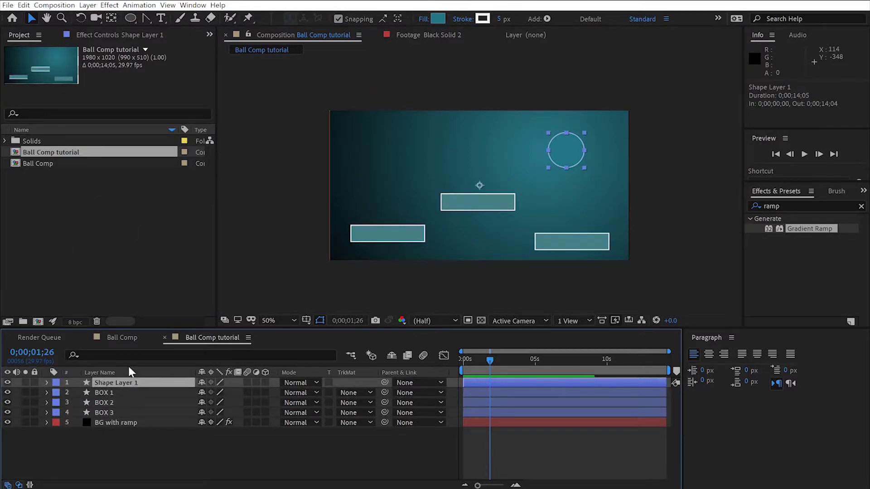
pyautogui.press('Return')
pyautogui.write('Ball')
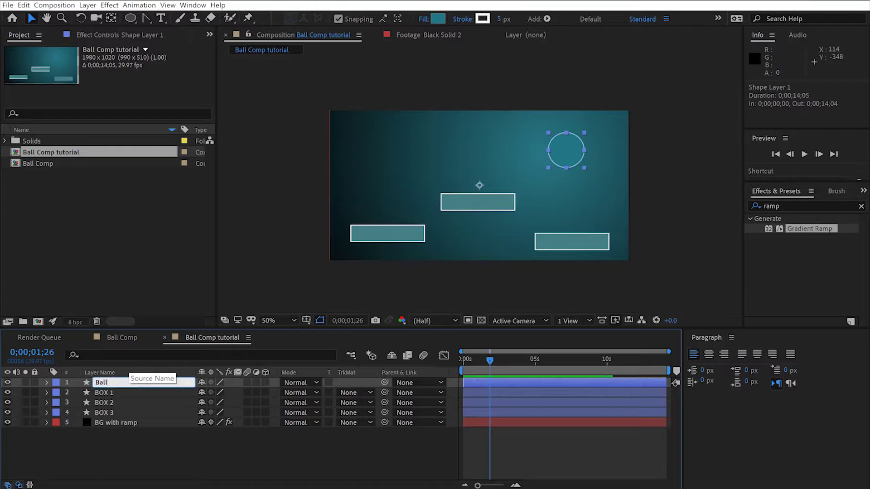
pyautogui.press('Return')
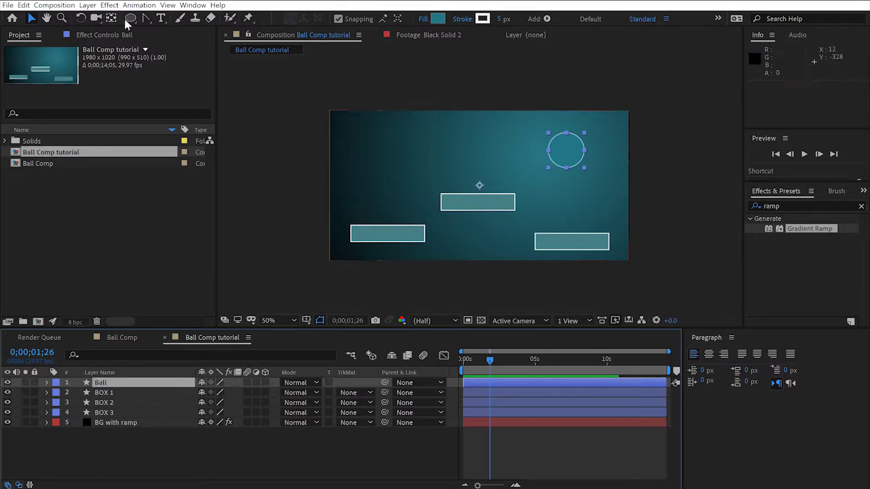
# - Create a black 1980 x 1020 px solid layer named Ball texture
pyautogui.click(88, 5)
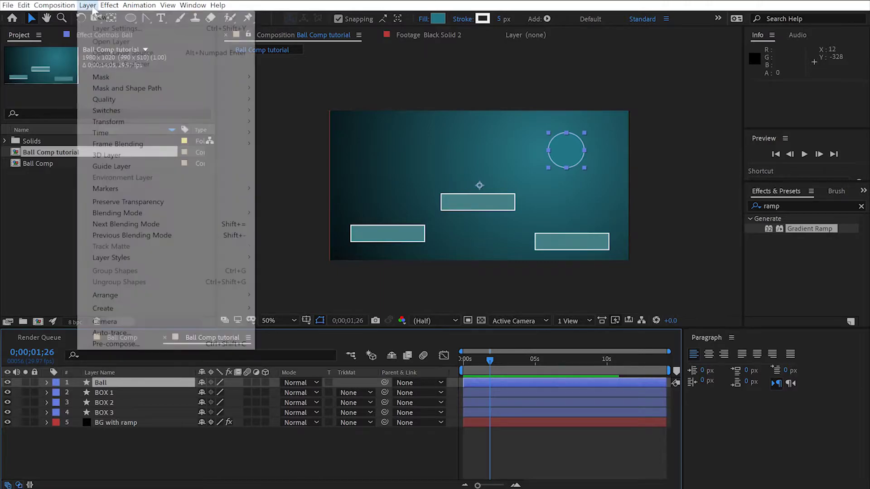
pyautogui.moveTo(99, 18)
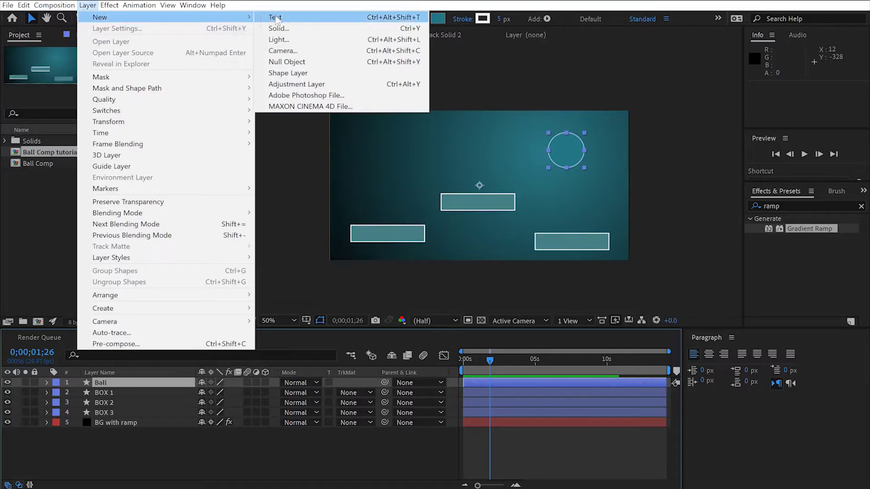
pyautogui.click(287, 29)
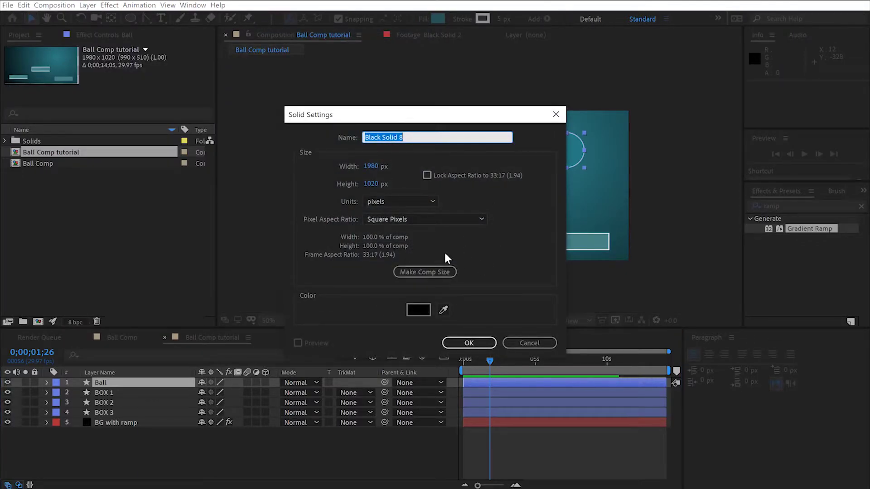
pyautogui.write('Ball texture')
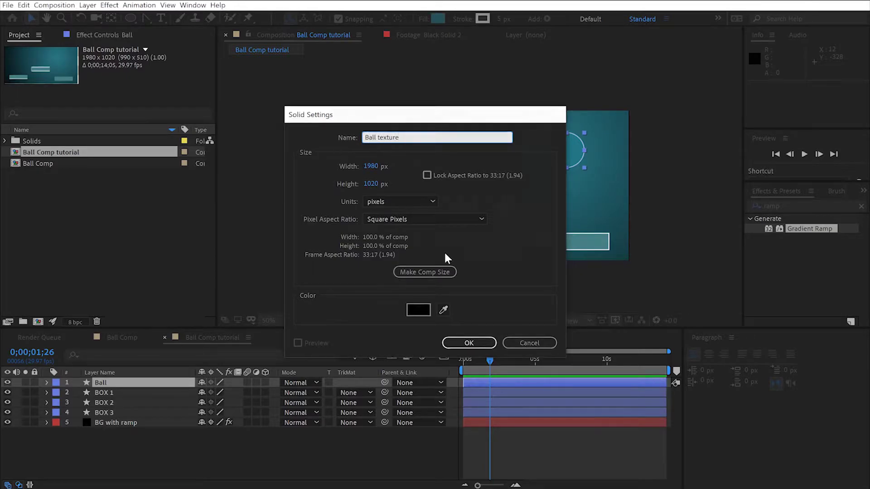
pyautogui.press('Return')
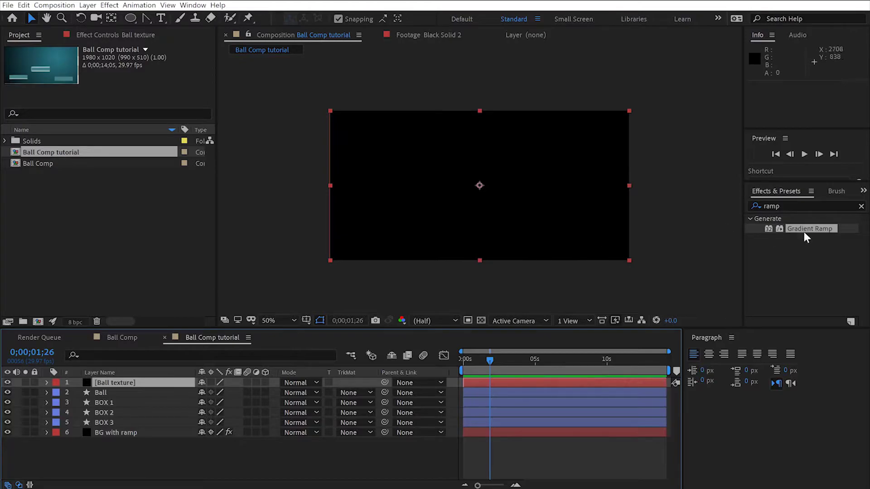
# - Apply the Gradient Ramp effect to the Ball texture layer and set its ramp shape to Radial Ramp
pyautogui.moveTo(806, 232); pyautogui.dragTo(526, 385)
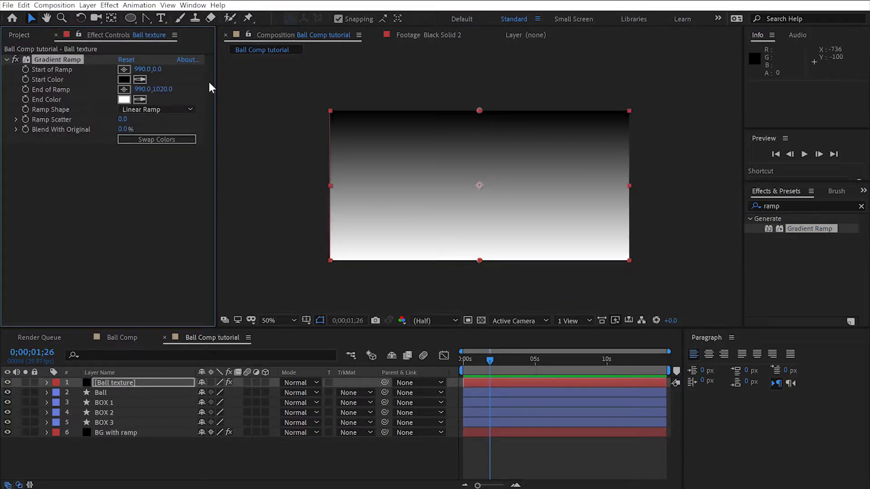
pyautogui.click(182, 111)
pyautogui.click(165, 130)
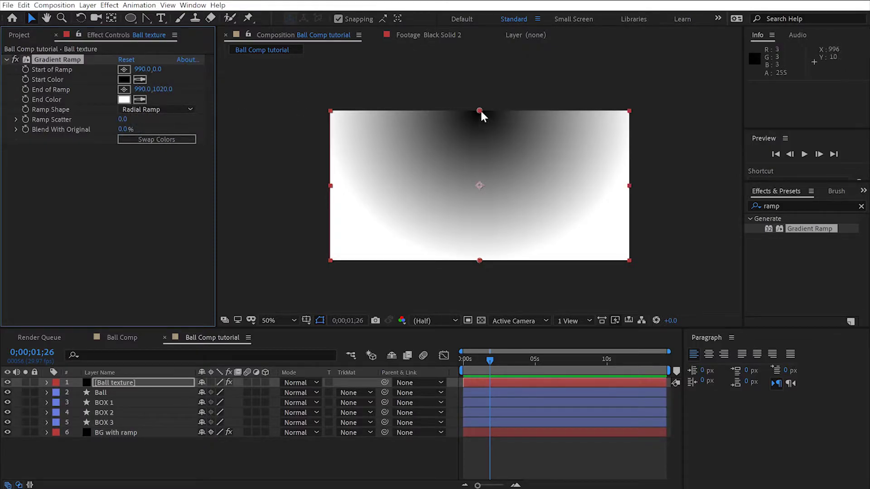
# - Set the ramp start to about 972, 502 and end to about 806, 672, with Ramp Scatter 2.8 and Blend With Original 19%
pyautogui.moveTo(480, 111); pyautogui.dragTo(479, 184)
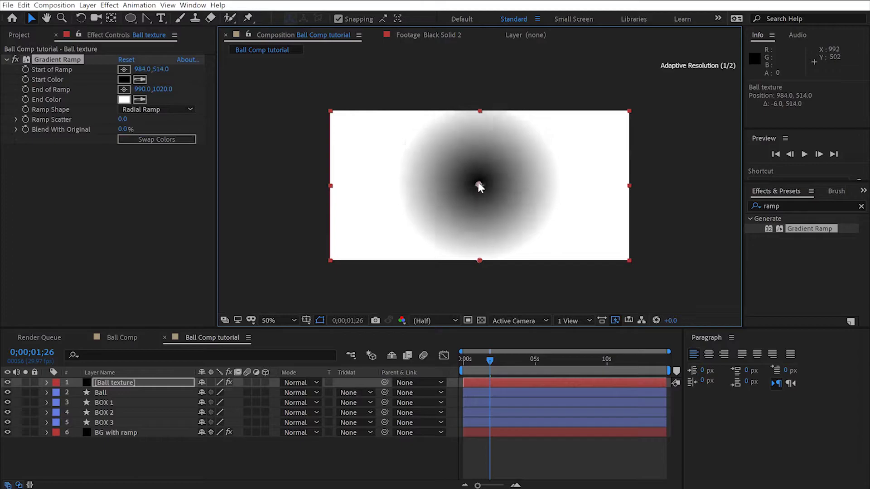
pyautogui.moveTo(476, 260); pyautogui.dragTo(451, 209)
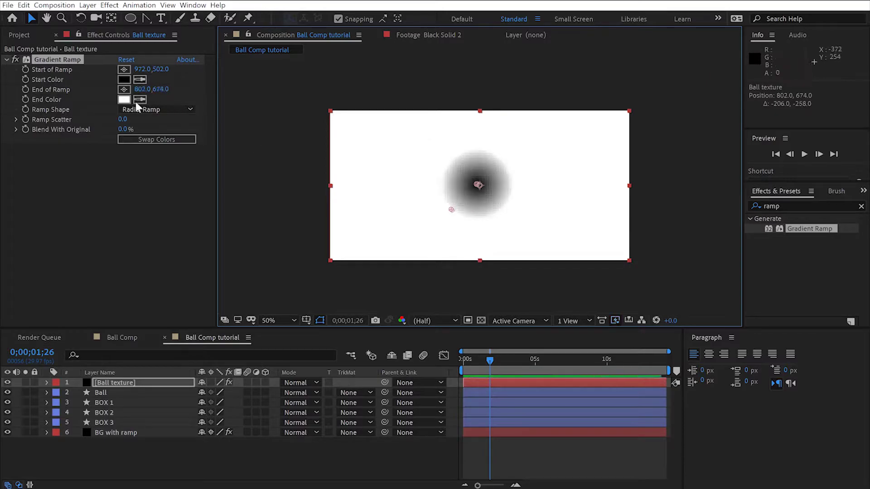
pyautogui.moveTo(135, 118); pyautogui.dragTo(135, 129)
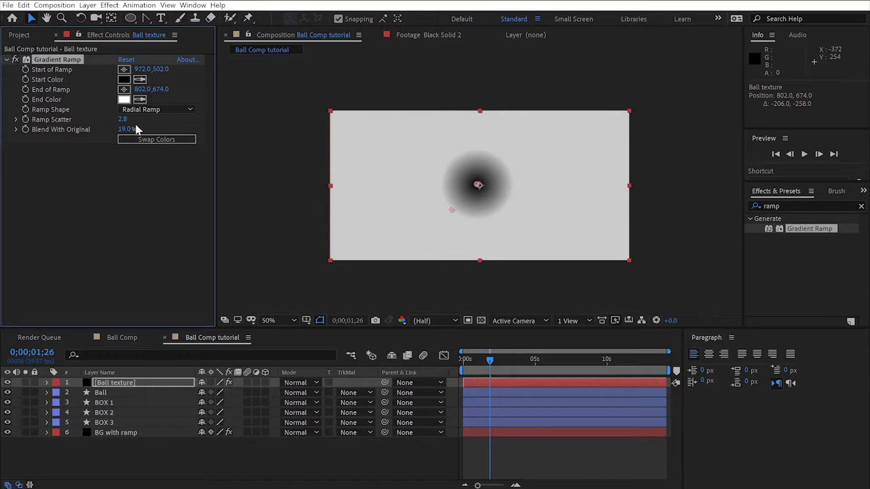
pyautogui.moveTo(452, 210); pyautogui.dragTo(452, 209)
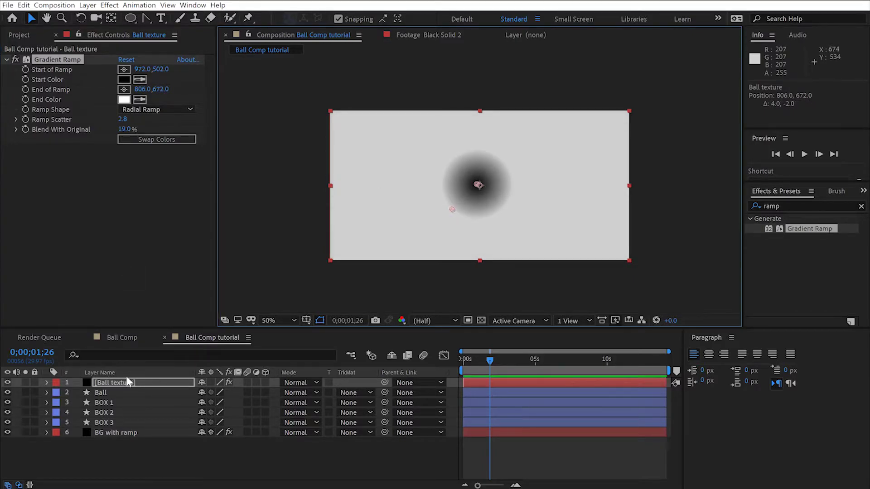
# - Place the Ball texture layer directly below the Ball layer in the layer stack
pyautogui.moveTo(129, 381); pyautogui.dragTo(132, 399)
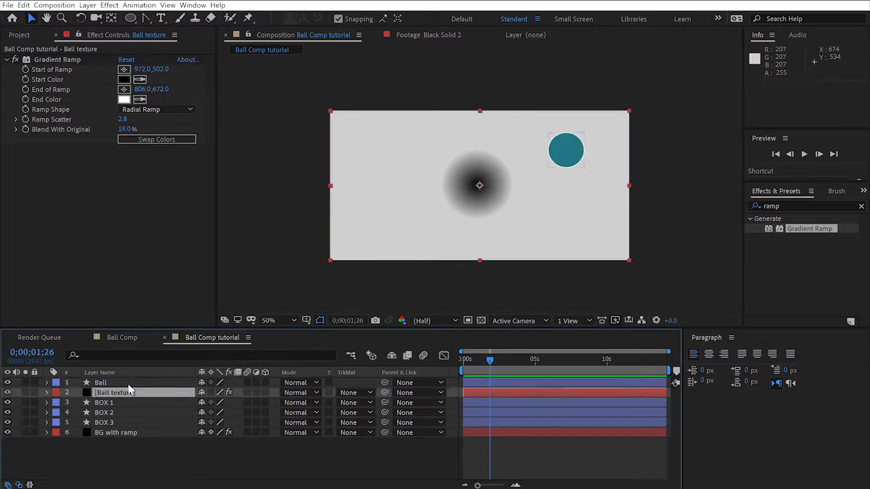
pyautogui.click(369, 392)
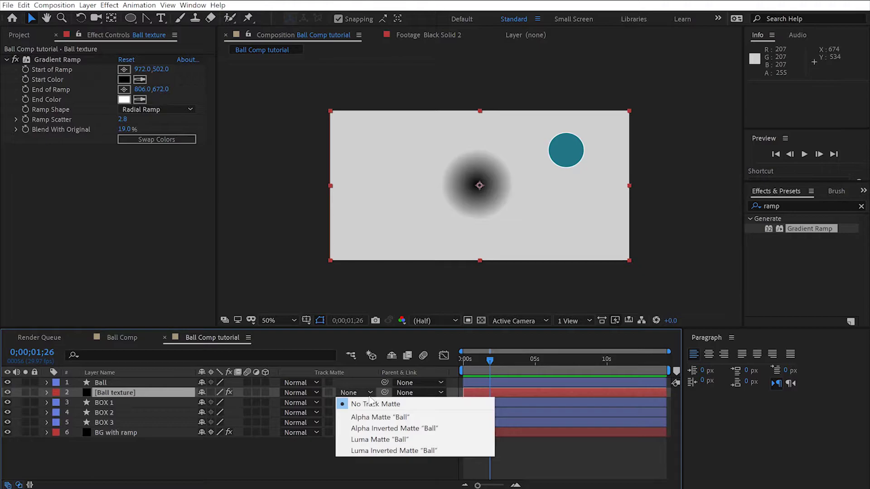
pyautogui.click(270, 249)
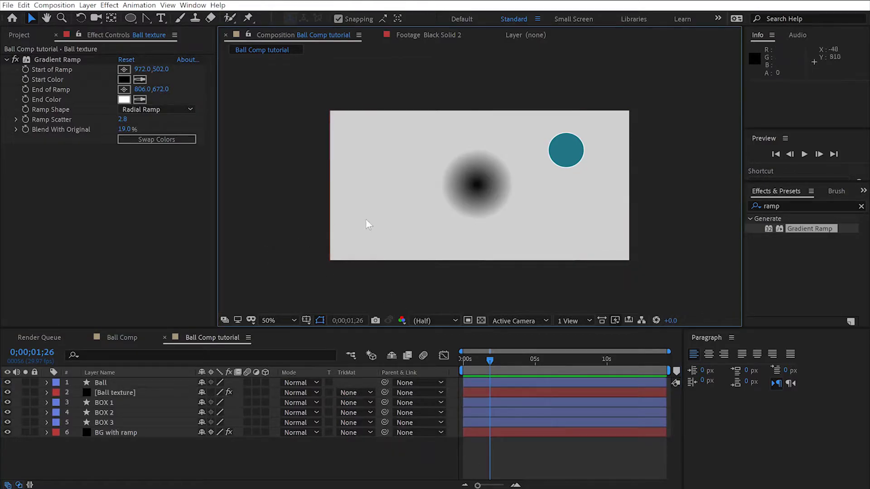
# - Place the ball over the gradient's dark centre and move its anchor point to the ball's bottom edge
pyautogui.click(566, 150)
pyautogui.moveTo(569, 153); pyautogui.dragTo(484, 190)
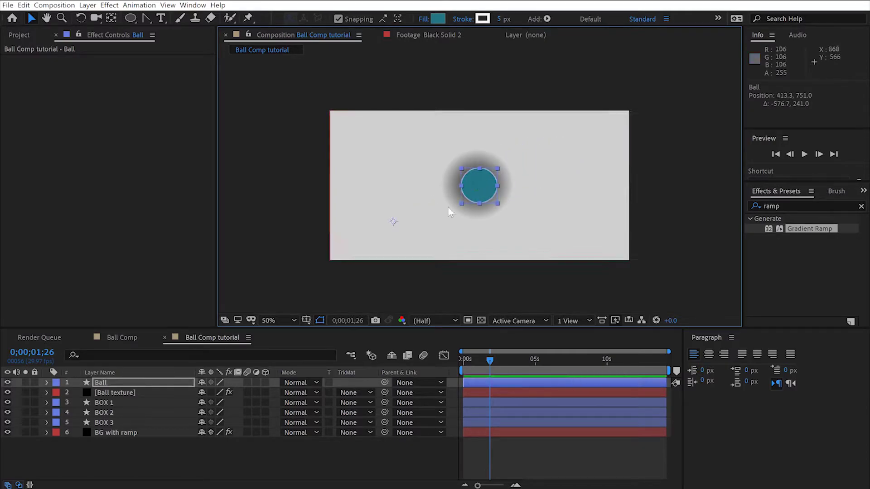
pyautogui.click(111, 18)
pyautogui.moveTo(393, 224); pyautogui.dragTo(482, 203)
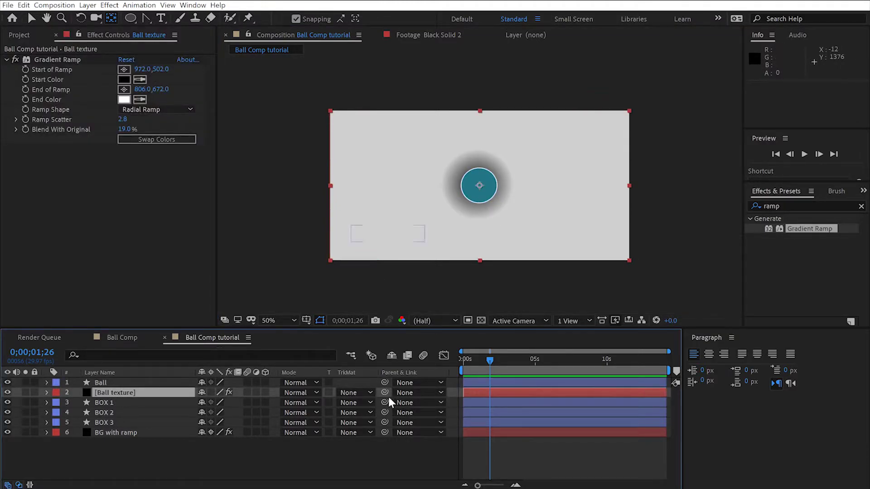
# - Parent the Ball texture layer to Ball and set its track matte to Luma Matte "Ball"
pyautogui.moveTo(385, 392); pyautogui.dragTo(178, 382)
pyautogui.click(369, 392)
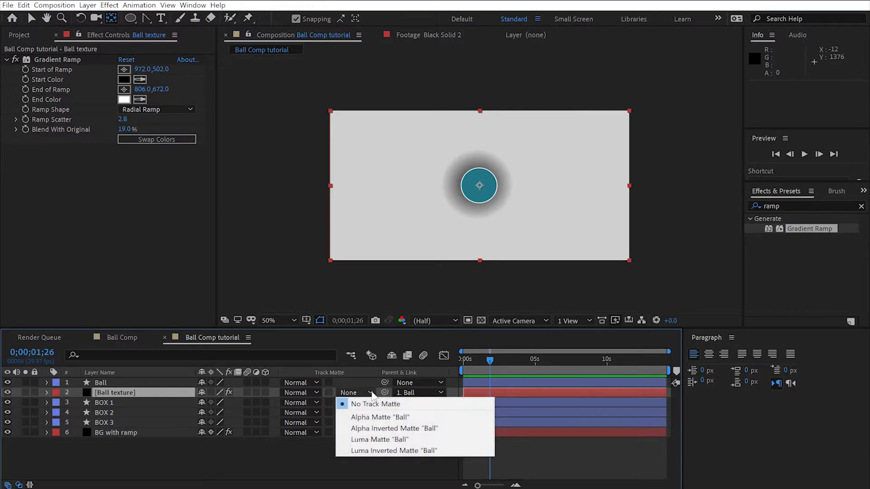
pyautogui.click(395, 439)
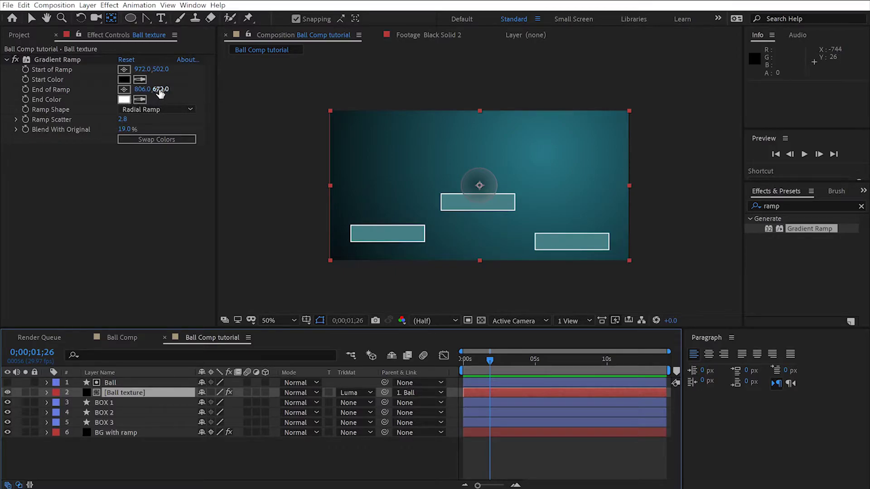
# - Set the end point of the Ball texture's gradient ramp to about 890, 584
pyautogui.moveTo(161, 89); pyautogui.dragTo(113, 80)
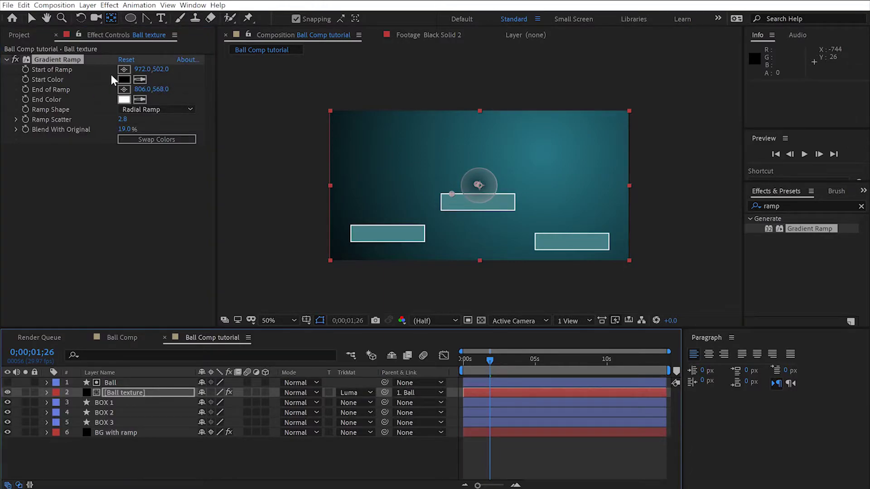
pyautogui.click(161, 70)
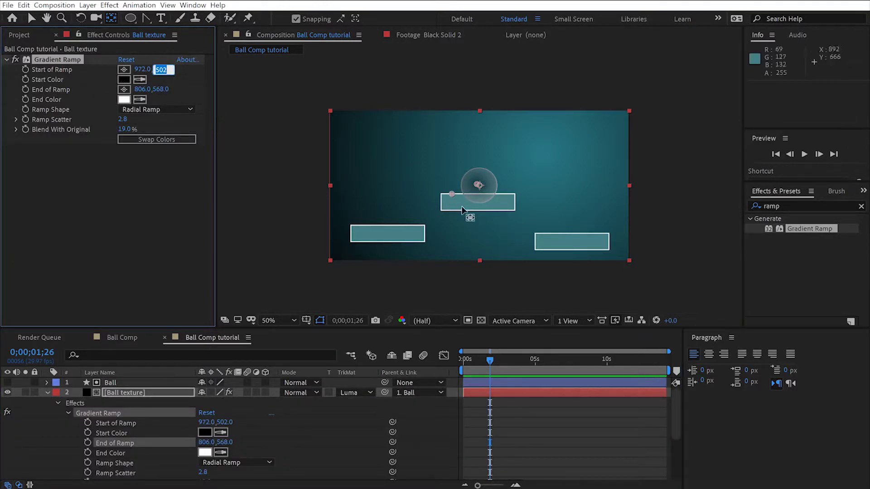
pyautogui.moveTo(454, 193); pyautogui.dragTo(466, 195)
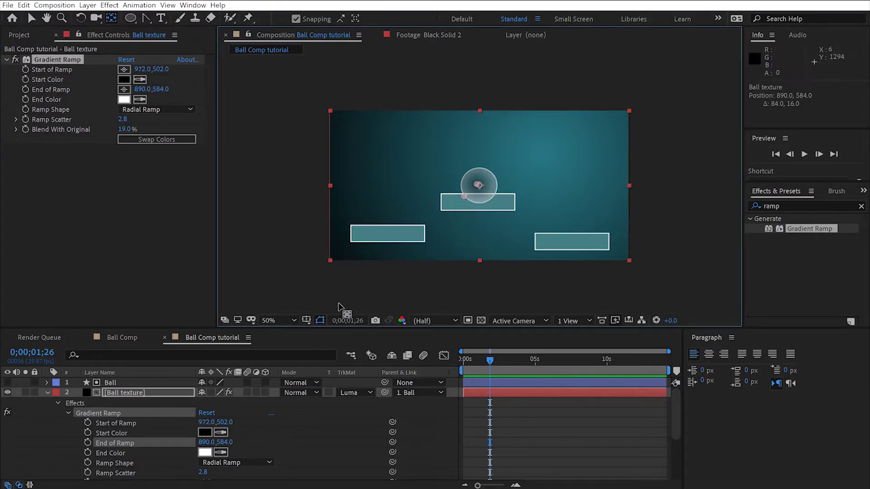
# - Offset the Ball texture layer up and right within the ball to about 596.7, -265, and collapse its properties
pyautogui.click(133, 393)
pyautogui.press('Right')
pyautogui.press('Right')
pyautogui.press('Right')
pyautogui.press('Right')
pyautogui.press('Right')
pyautogui.press('Right')
pyautogui.press('Right')
pyautogui.press('Right')
pyautogui.press('Right')
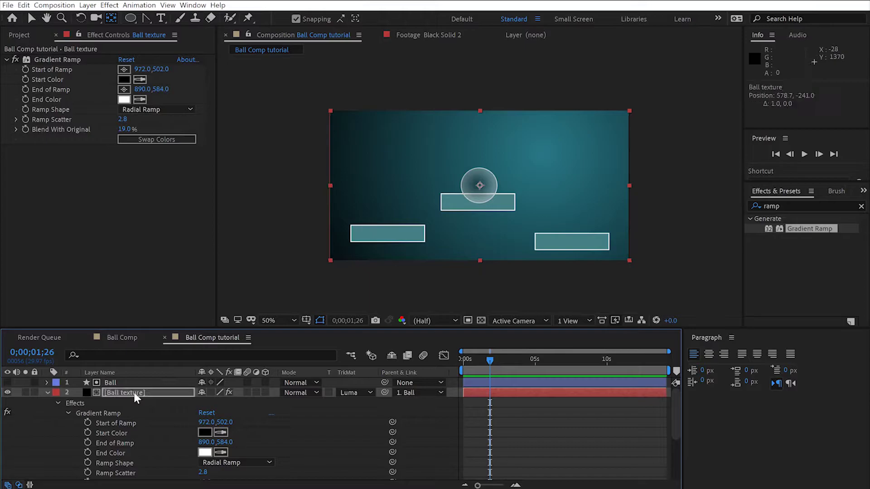
pyautogui.press('Up')
pyautogui.press('Up')
pyautogui.press('Up')
pyautogui.press('Up')
pyautogui.press('Up')
pyautogui.press('Up')
pyautogui.press('Up')
pyautogui.press('Up')
pyautogui.press('Up')
pyautogui.press('Up')
pyautogui.press('Up')
pyautogui.press('Up')
pyautogui.press('Up')
pyautogui.press('Up')
pyautogui.press('Up')
pyautogui.press('Up')
pyautogui.press('Up')
pyautogui.press('Up')
pyautogui.press('Up')
pyautogui.press('Up')
pyautogui.press('Up')
pyautogui.press('Up')
pyautogui.press('Up')
pyautogui.press('Up')
pyautogui.press('Up')
pyautogui.press('Up')
pyautogui.press('Up')
pyautogui.press('Up')
pyautogui.press('Up')
pyautogui.press('Up')
pyautogui.press('Up')
pyautogui.press('Up')
pyautogui.press('Up')
pyautogui.press('Up')
pyautogui.press('Up')
pyautogui.press('Up')
pyautogui.press('Up')
pyautogui.press('Up')
pyautogui.press('Up')
pyautogui.press('Up')
pyautogui.press('Right')
pyautogui.press('Right')
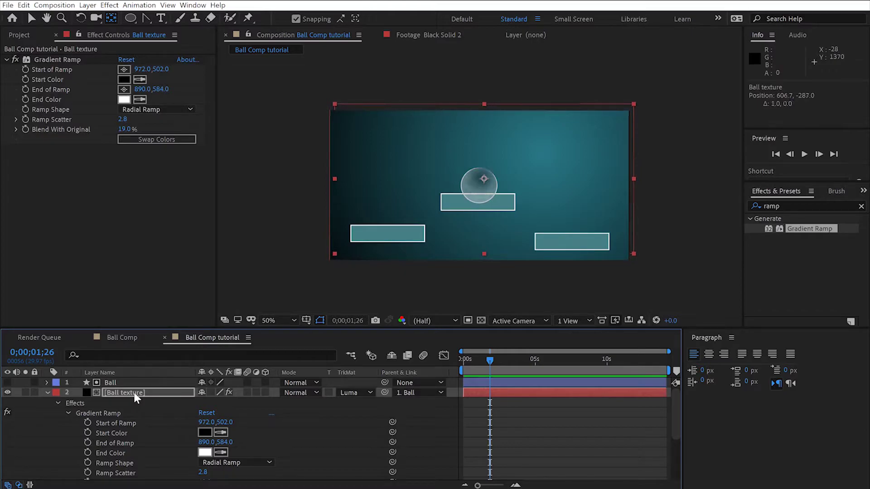
pyautogui.press('Down')
pyautogui.press('Down')
pyautogui.press('Down')
pyautogui.press('Down')
pyautogui.press('Down')
pyautogui.press('Down')
pyautogui.press('Down')
pyautogui.press('Down')
pyautogui.press('Down')
pyautogui.press('Down')
pyautogui.press('Down')
pyautogui.press('Down')
pyautogui.press('Down')
pyautogui.press('Down')
pyautogui.press('Down')
pyautogui.press('Down')
pyautogui.press('Down')
pyautogui.press('Down')
pyautogui.press('Down')
pyautogui.press('Down')
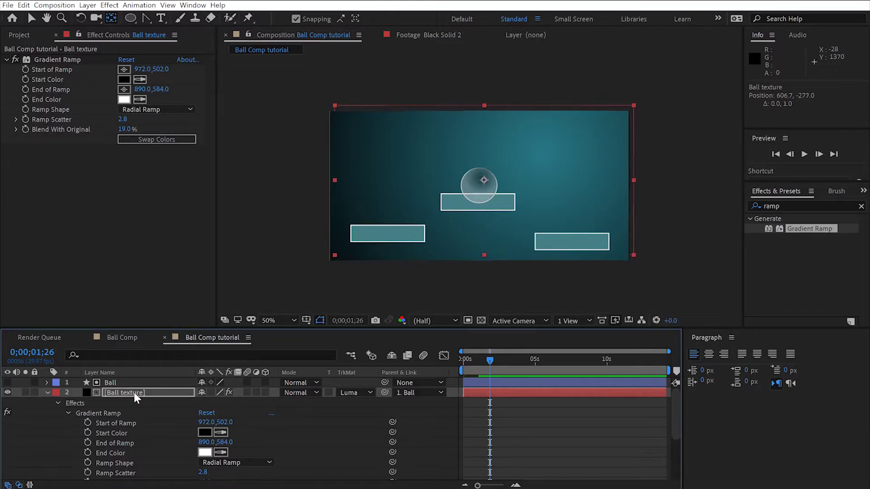
pyautogui.press('Left')
pyautogui.press('Left')
pyautogui.press('Left')
pyautogui.press('Left')
pyautogui.press('Left')
pyautogui.press('Left')
pyautogui.press('Left')
pyautogui.press('Left')
pyautogui.press('Left')
pyautogui.press('Left')
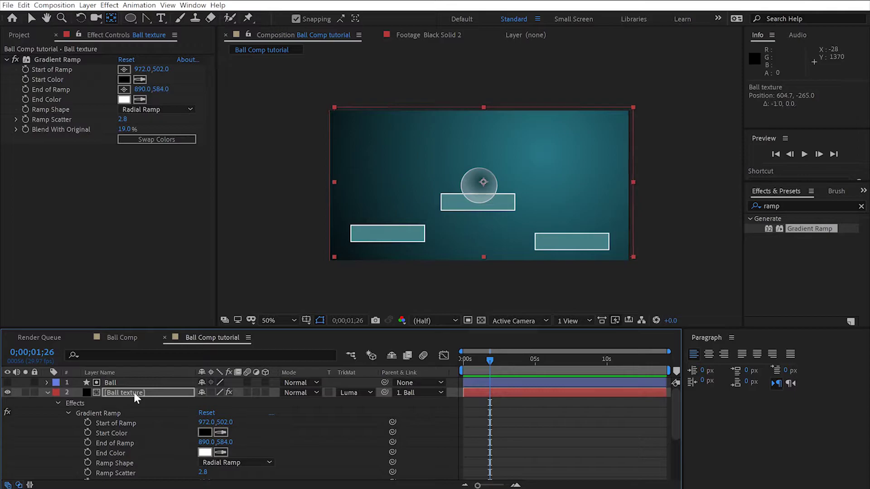
pyautogui.click(47, 392)
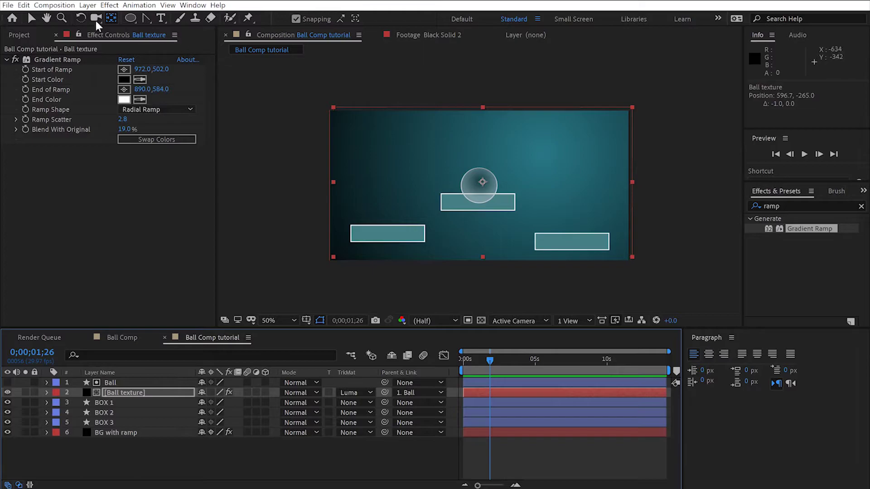
# - Fine-tune the Ball texture layer's position with the Selection tool to about 595, -269
pyautogui.click(31, 18)
pyautogui.moveTo(481, 201); pyautogui.dragTo(481, 200)
pyautogui.press('Right')
pyautogui.press('Right')
pyautogui.press('Right')
pyautogui.press('Right')
pyautogui.press('Right')
pyautogui.press('Right')
pyautogui.press('Right')
pyautogui.press('Right')
pyautogui.press('Right')
pyautogui.press('Right')
pyautogui.press('Right')
pyautogui.press('Right')
pyautogui.press('Right')
pyautogui.press('Right')
pyautogui.press('Right')
pyautogui.press('Right')
pyautogui.press('Right')
pyautogui.press('Right')
pyautogui.press('Right')
pyautogui.press('Right')
pyautogui.press('Up')
pyautogui.press('Up')
pyautogui.press('Up')
pyautogui.press('Up')
pyautogui.press('Up')
pyautogui.press('Up')
pyautogui.press('Up')
pyautogui.press('Up')
pyautogui.press('Up')
pyautogui.press('Up')
pyautogui.press('Up')
pyautogui.press('Up')
pyautogui.press('Up')
pyautogui.press('Up')
pyautogui.press('Up')
pyautogui.press('Up')
pyautogui.press('Up')
pyautogui.press('Up')
pyautogui.press('Up')
pyautogui.press('Up')
pyautogui.press('Up')
pyautogui.press('Up')
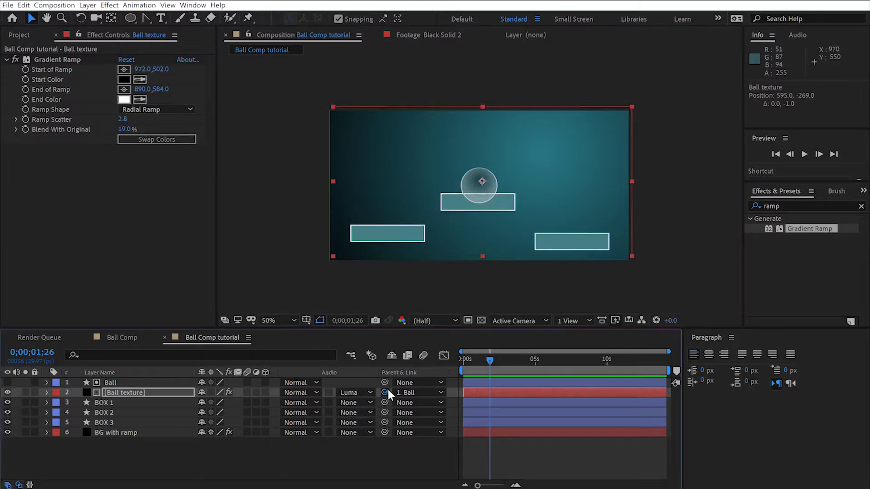
# - Link Ball texture to Ball again and move the Ball layer to the composition's upper-right corner, at about 1832, 241
pyautogui.moveTo(385, 391); pyautogui.dragTo(151, 381)
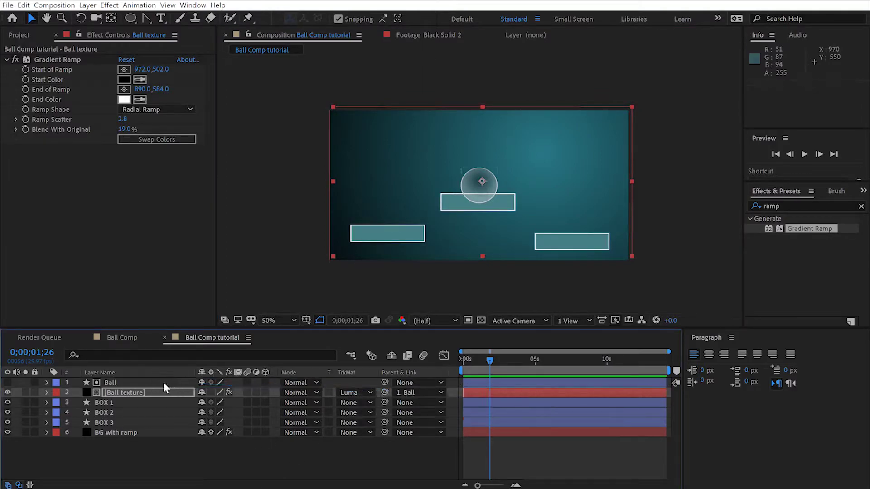
pyautogui.click(122, 383)
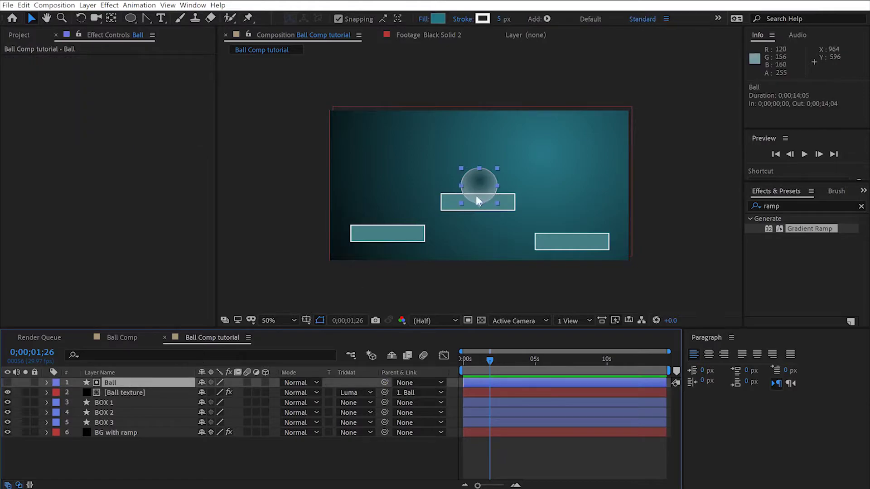
pyautogui.moveTo(497, 184); pyautogui.dragTo(606, 127)
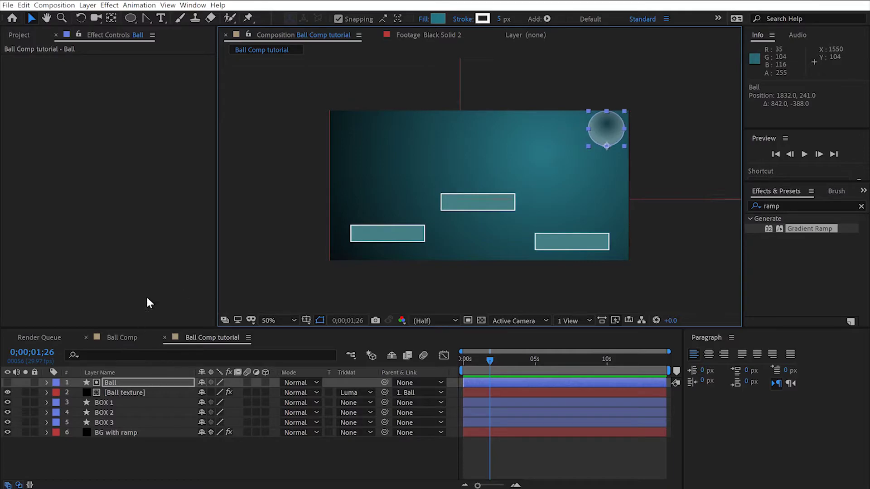
# - With no layer selected, draw a five-point Pen path from outside the frame's left edge across the three box tops and out past the right edge
pyautogui.click(104, 452)
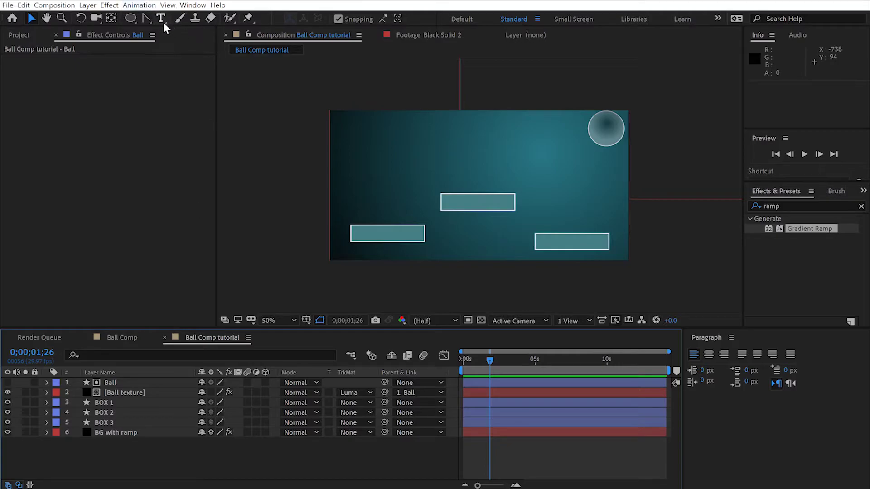
pyautogui.click(149, 21)
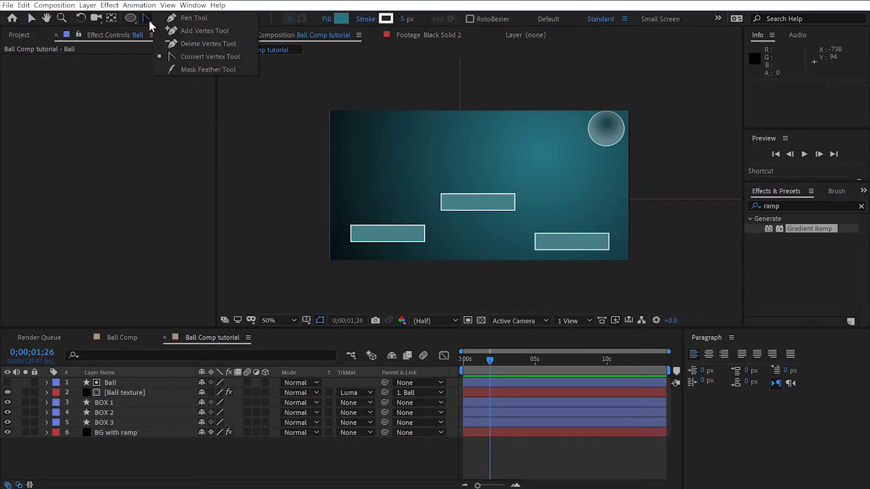
pyautogui.click(177, 17)
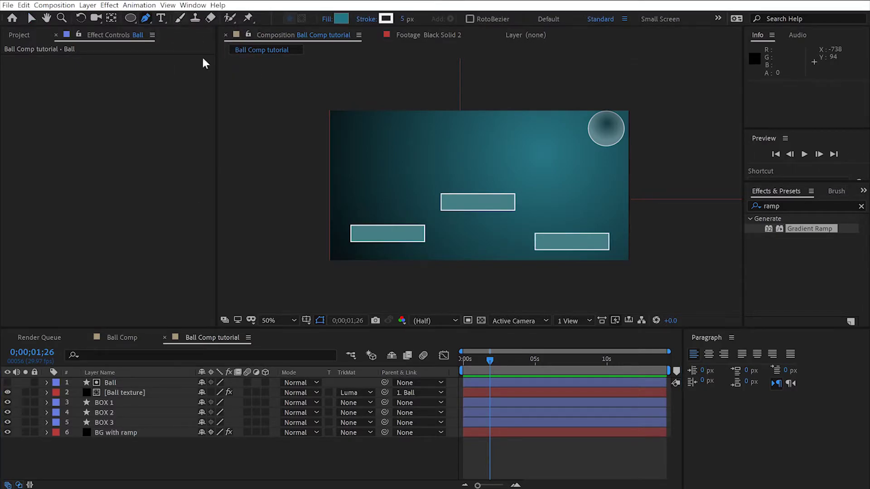
pyautogui.click(279, 141)
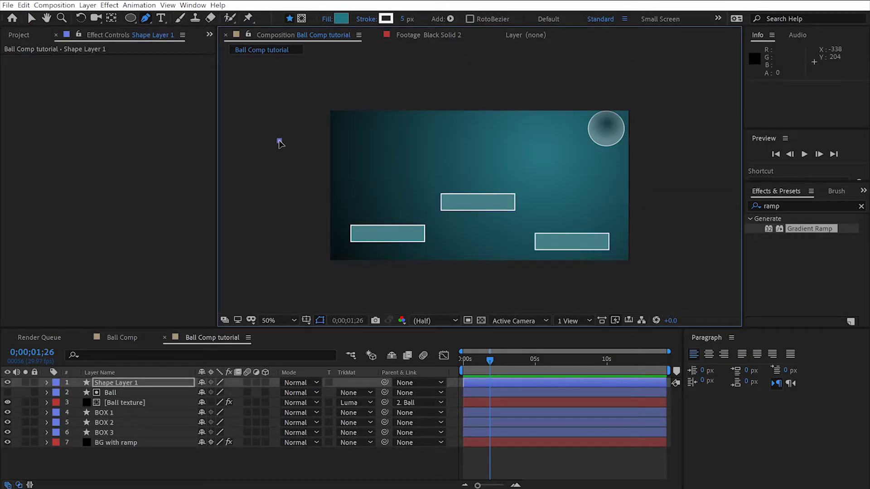
pyautogui.click(388, 225)
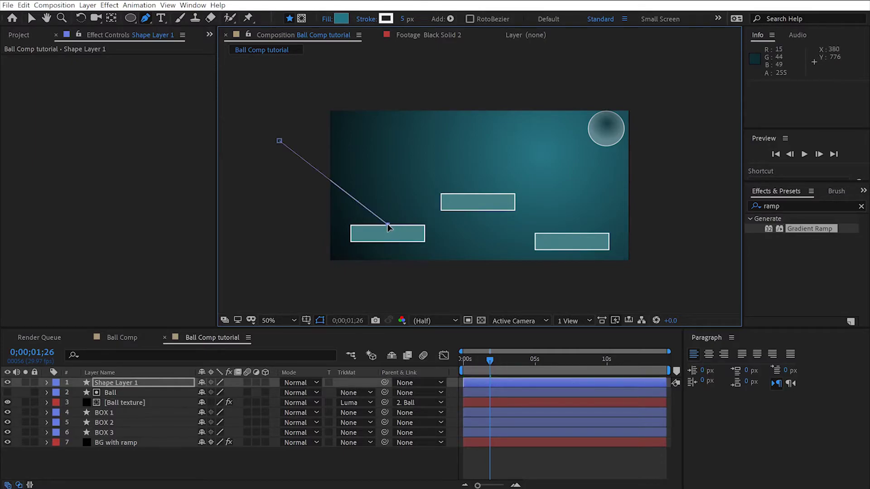
pyautogui.click(478, 193)
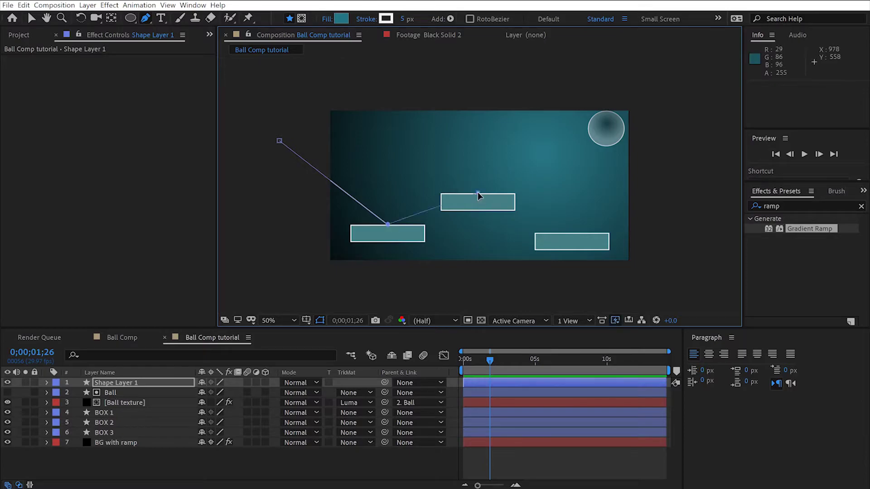
pyautogui.click(574, 232)
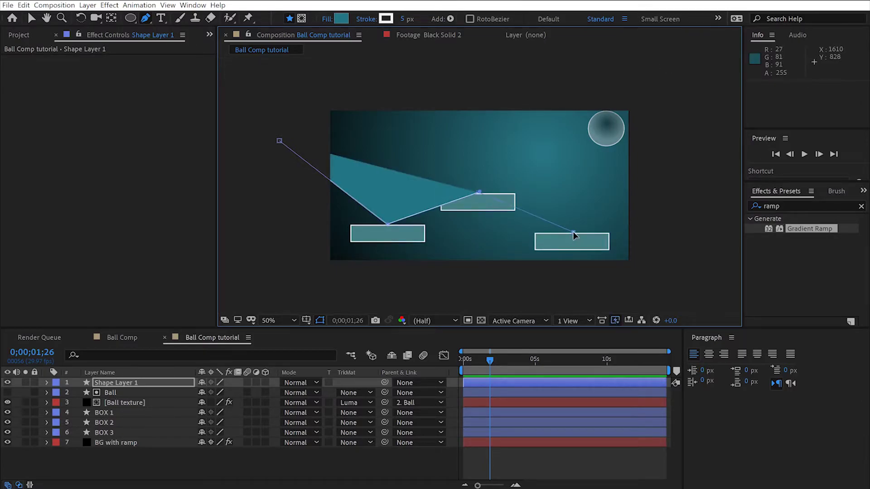
pyautogui.click(673, 190)
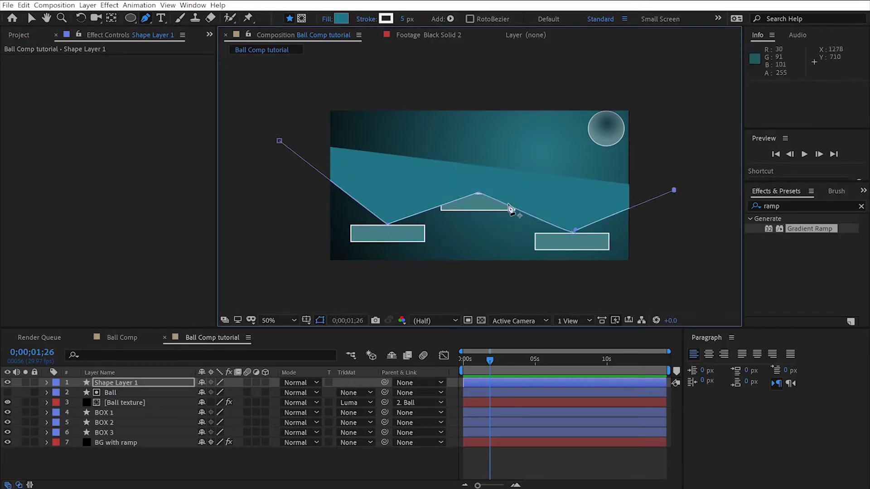
# - Set the zigzag path's fill to None
pyautogui.click(326, 19)
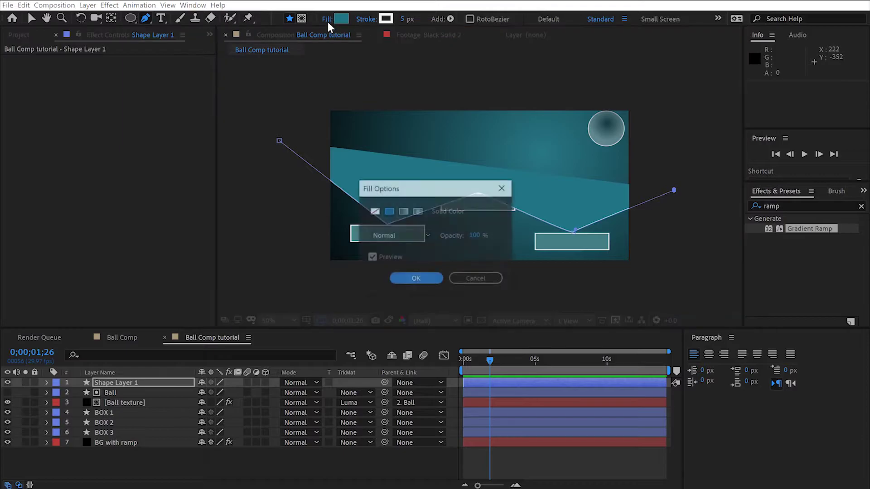
pyautogui.click(374, 212)
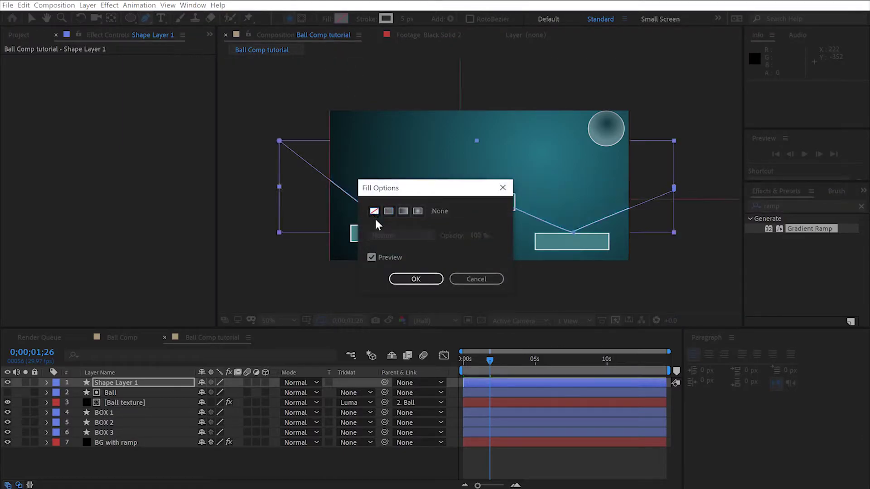
pyautogui.click(419, 278)
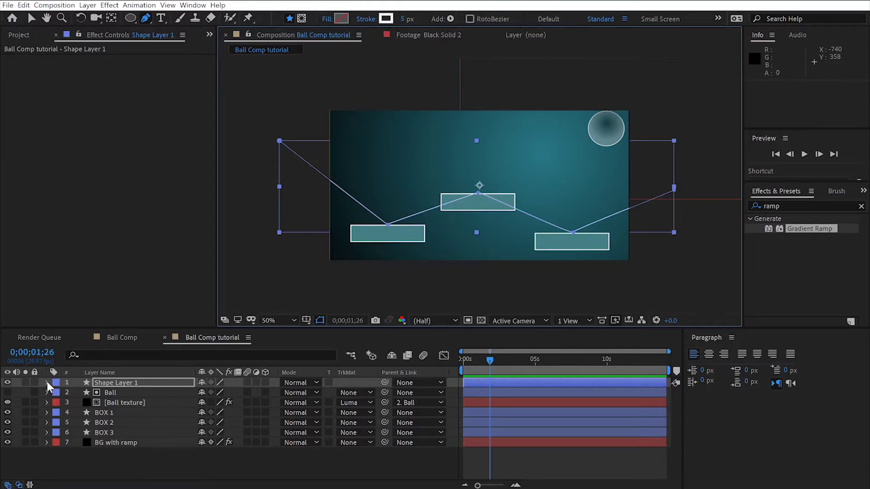
# - Rename the path's shape layer Dotted line and expand its properties
pyautogui.click(130, 385)
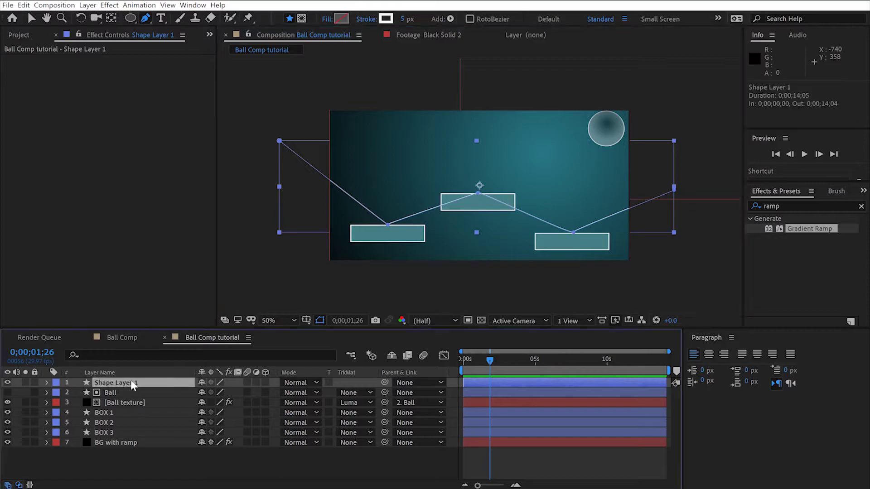
pyautogui.press('Return')
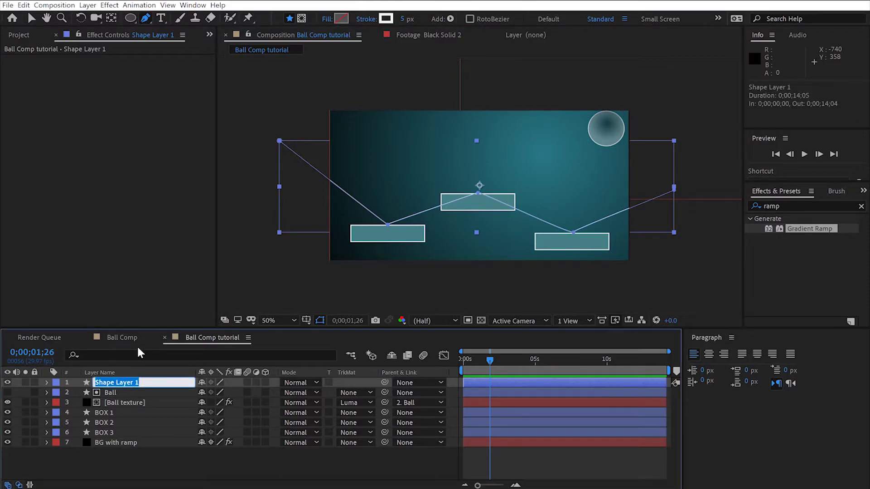
pyautogui.write('Dotted')
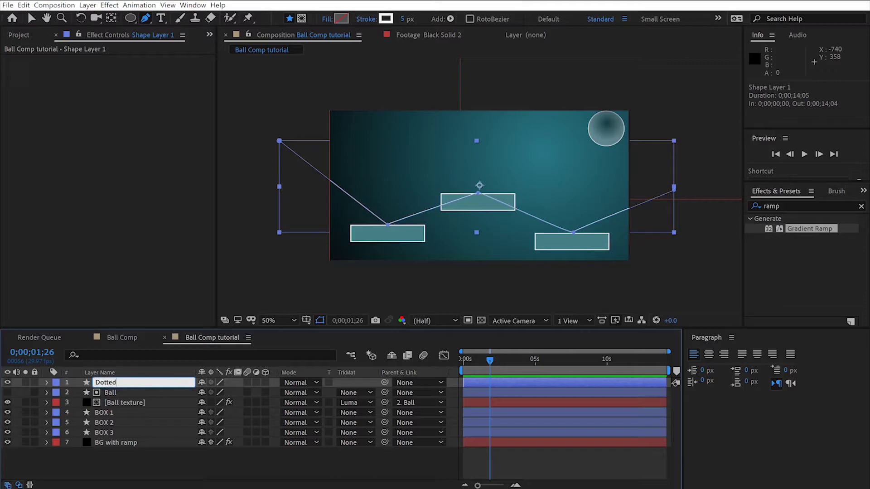
pyautogui.write(' line')
pyautogui.press('Return')
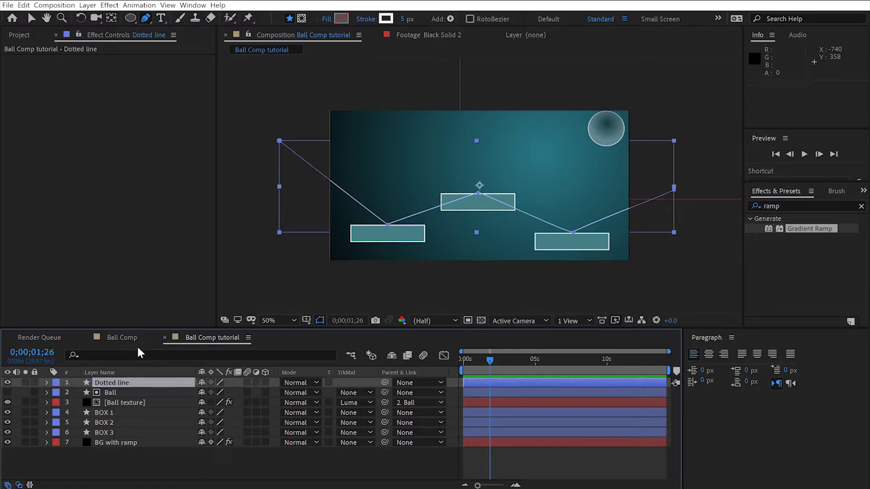
pyautogui.click(47, 383)
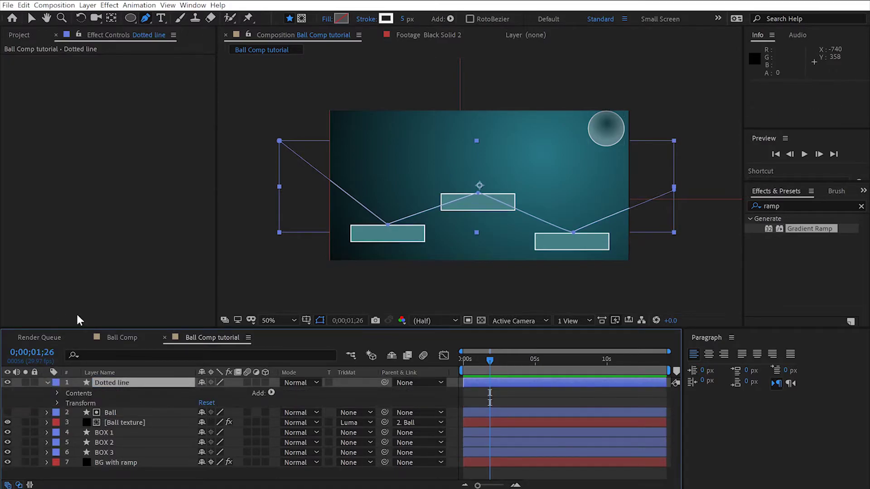
# - Expand the Dotted line shape's Stroke 1 properties and set its line join to Round Join
pyautogui.click(57, 394)
pyautogui.click(67, 403)
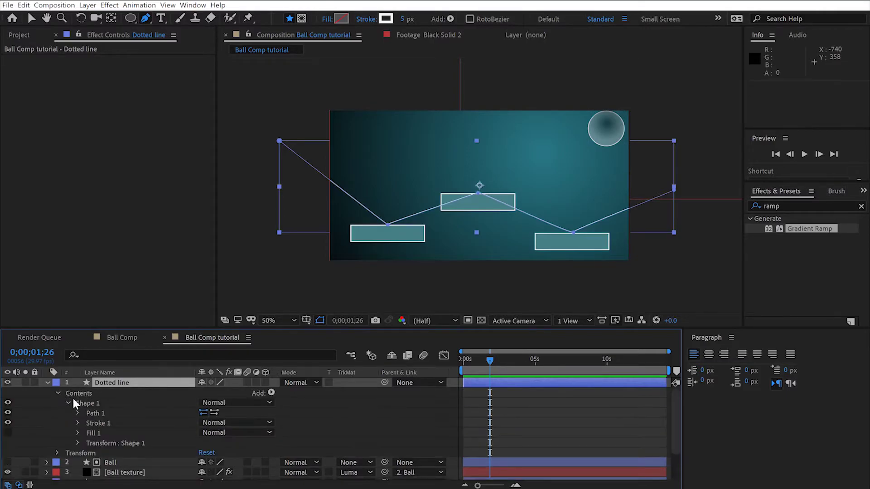
pyautogui.click(78, 423)
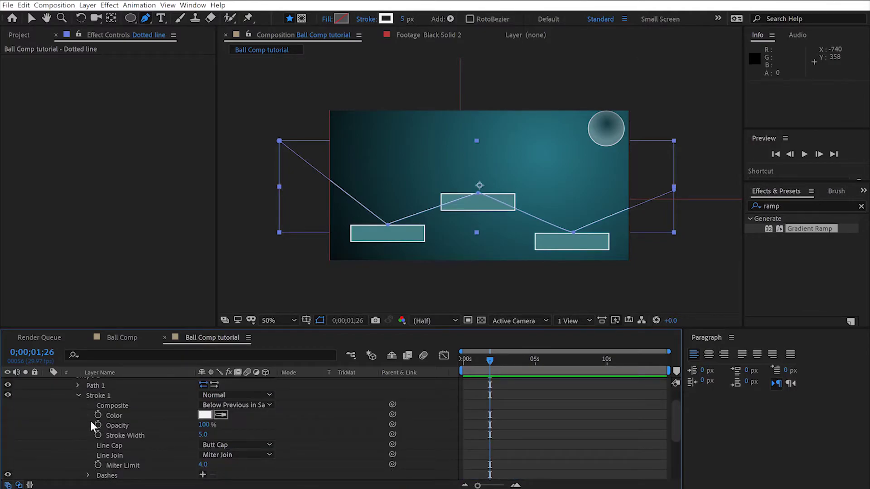
pyautogui.click(267, 455)
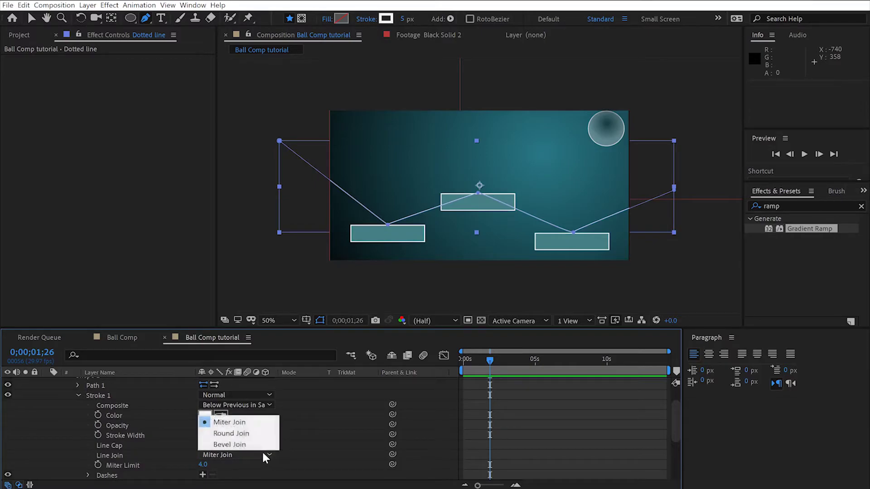
pyautogui.click(254, 433)
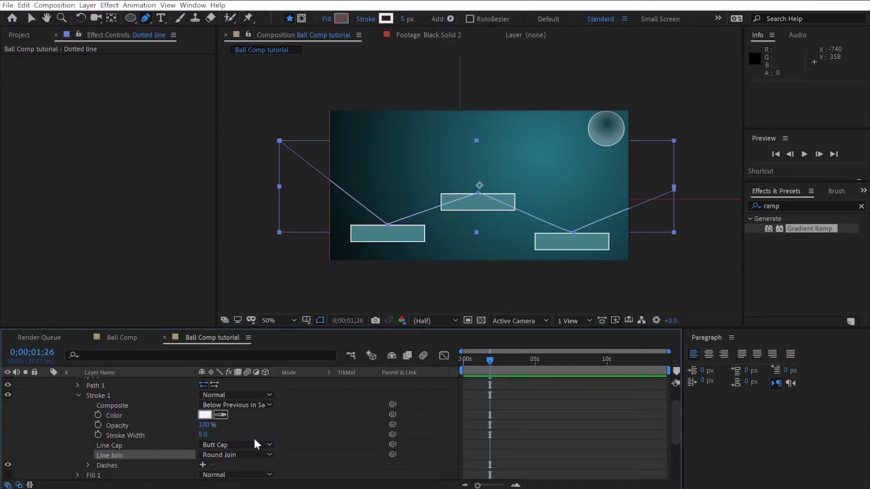
# - Add a dash and a gap to the Dotted line stroke, with Dash 23 and Gap 10
pyautogui.click(202, 465)
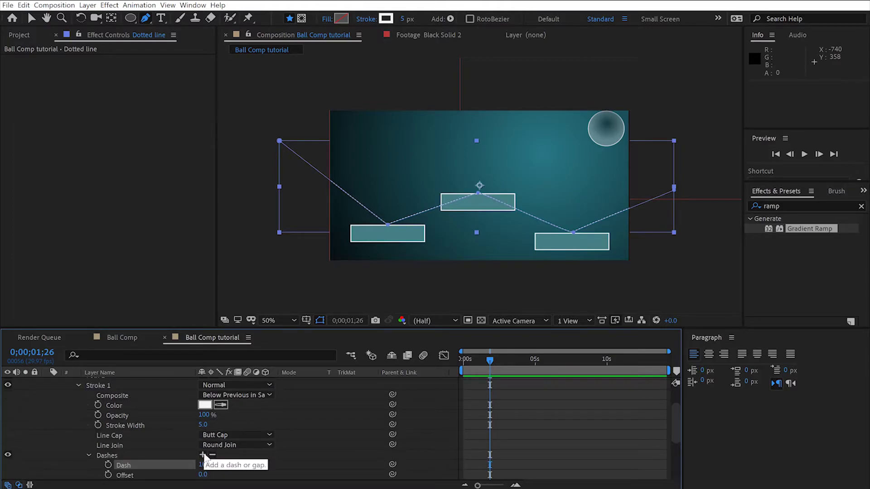
pyautogui.click(203, 455)
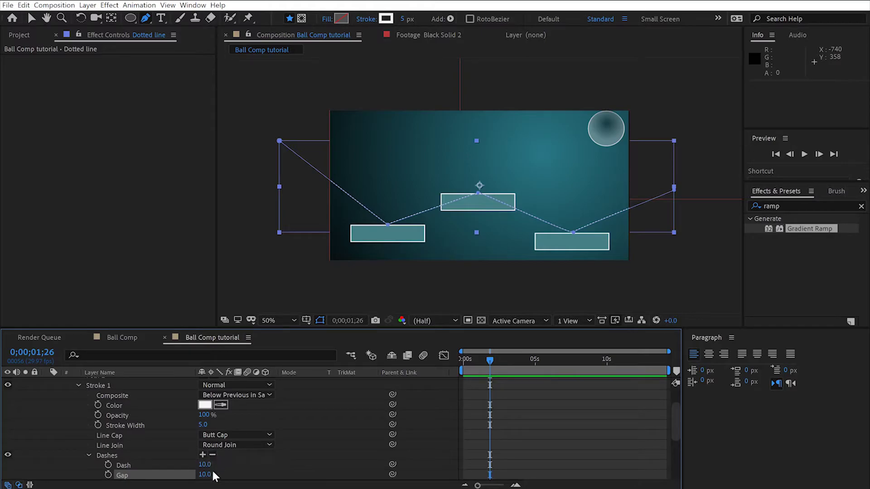
pyautogui.moveTo(206, 466); pyautogui.dragTo(211, 463)
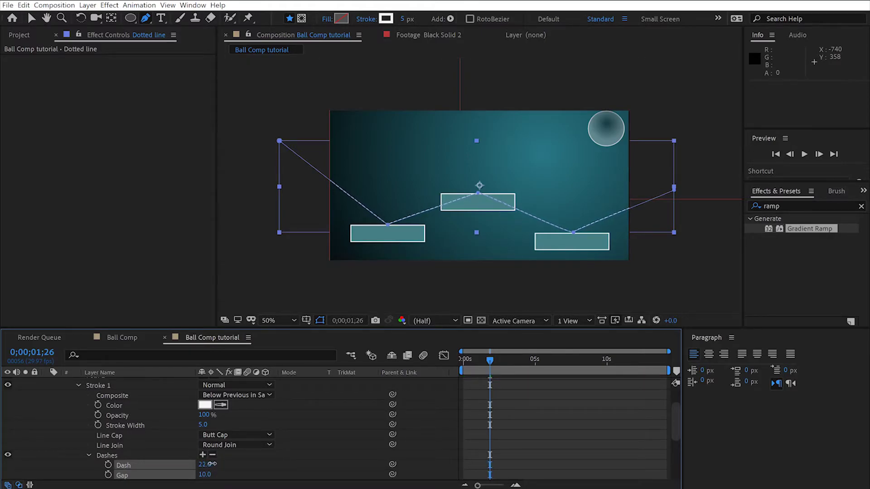
# - Set the Dotted line's stroke width to 7 px and collapse the layer's properties
pyautogui.click(402, 19)
pyautogui.press('BackSpace')
pyautogui.write('7')
pyautogui.press('Return')
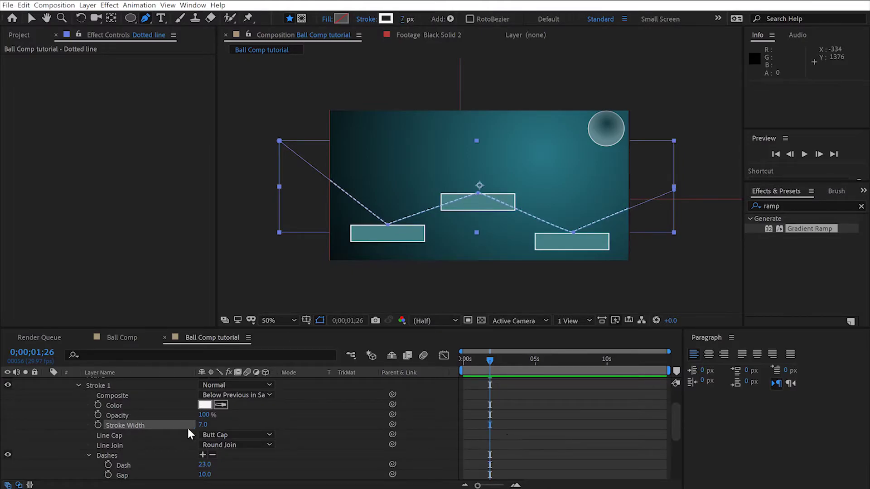
pyautogui.moveTo(676, 428); pyautogui.dragTo(680, 406)
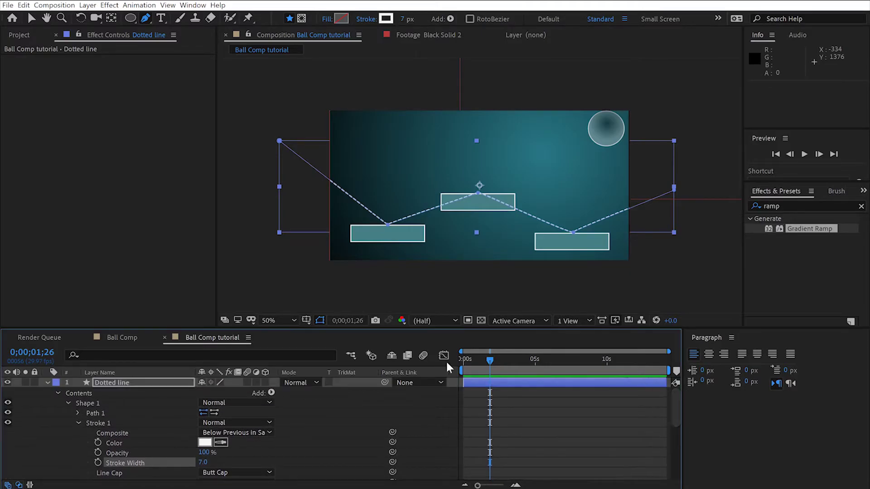
pyautogui.click(48, 382)
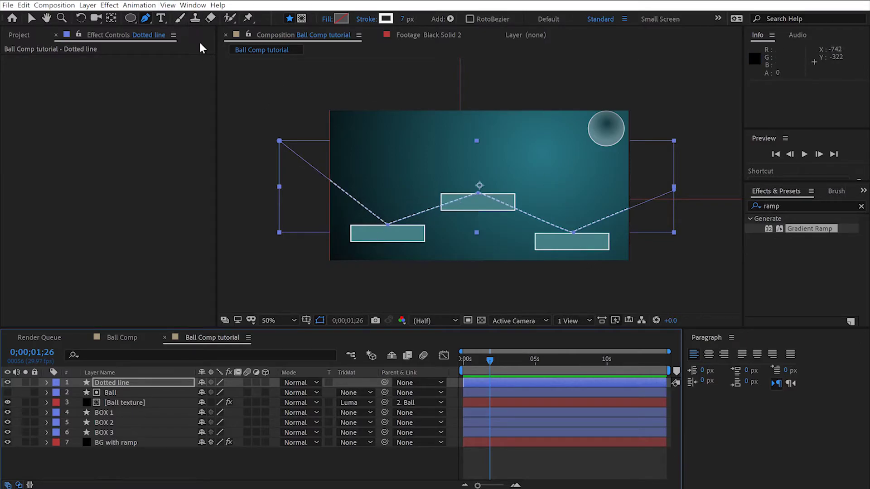
# - With the Convert Vertex tool, bend the Dotted line's first segment into an arc falling onto the leftmost box, keeping the path open
pyautogui.click(149, 21)
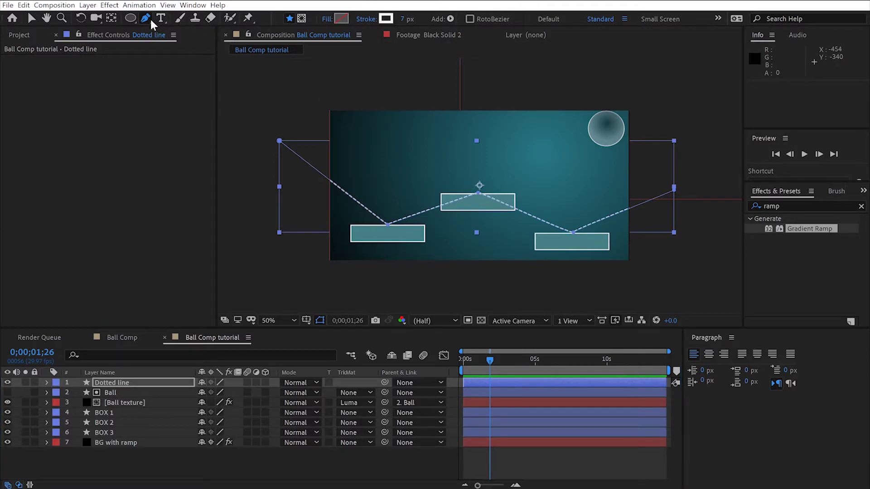
pyautogui.click(150, 20)
pyautogui.click(202, 56)
pyautogui.click(124, 382)
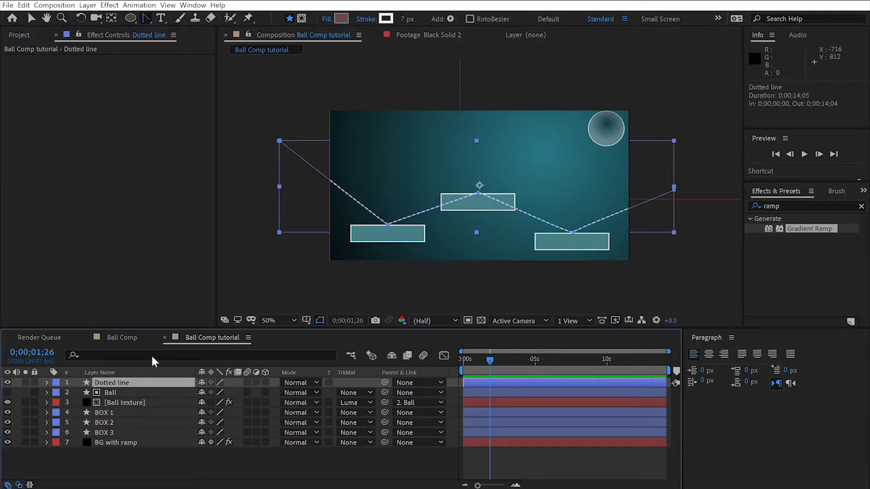
pyautogui.click(280, 142)
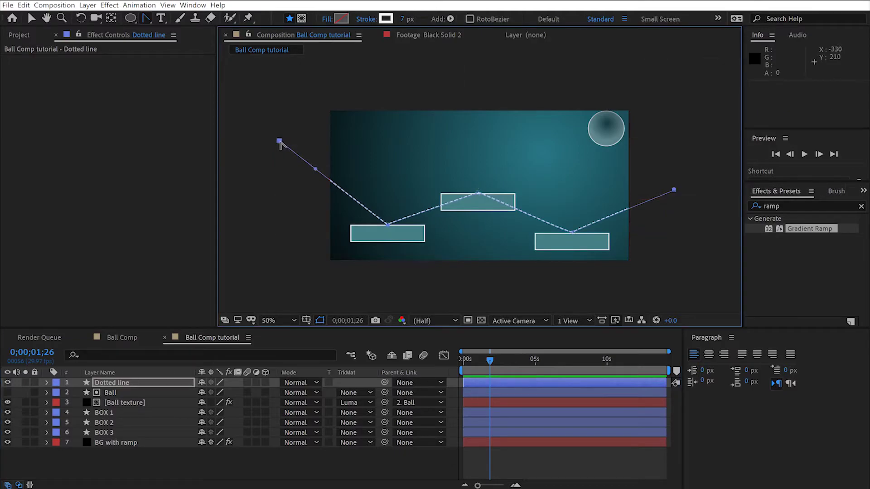
pyautogui.click(279, 142)
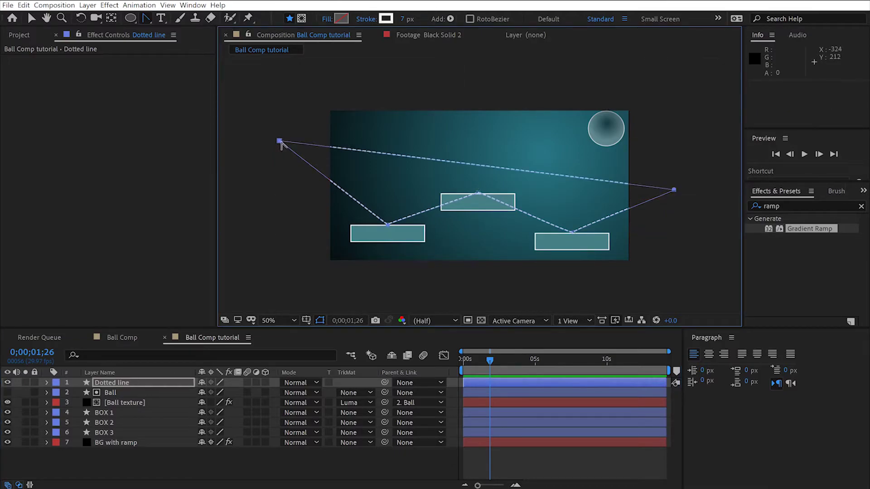
pyautogui.hotkey('ctrl', 'z')
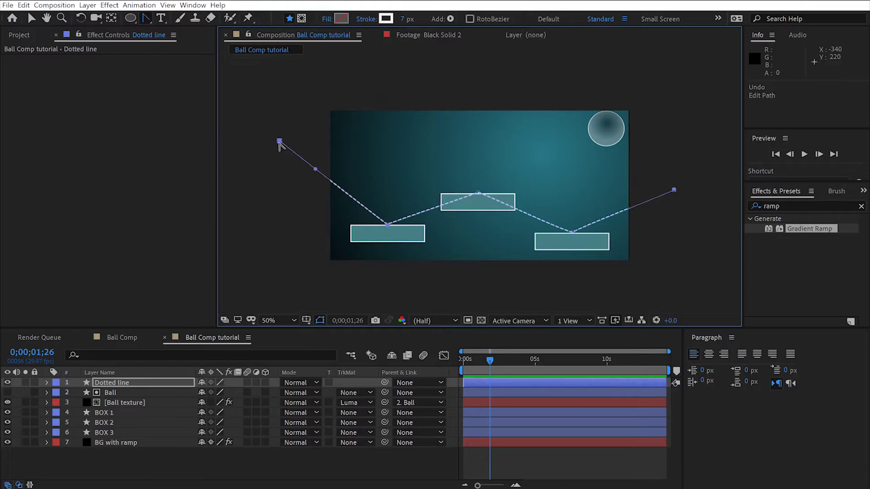
pyautogui.moveTo(315, 172); pyautogui.dragTo(376, 130)
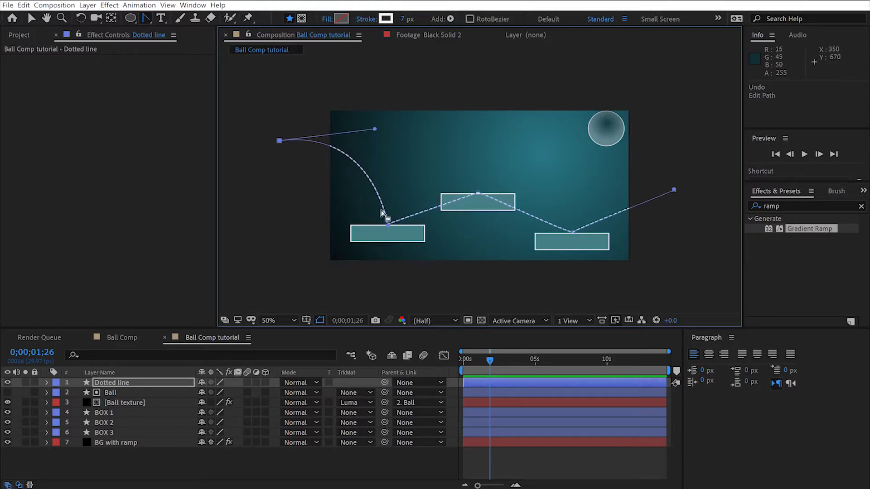
# - Convert the path point on the leftmost box and adjust both handles for a sharp bounce with an arch towards the middle box
pyautogui.moveTo(388, 225); pyautogui.dragTo(408, 231)
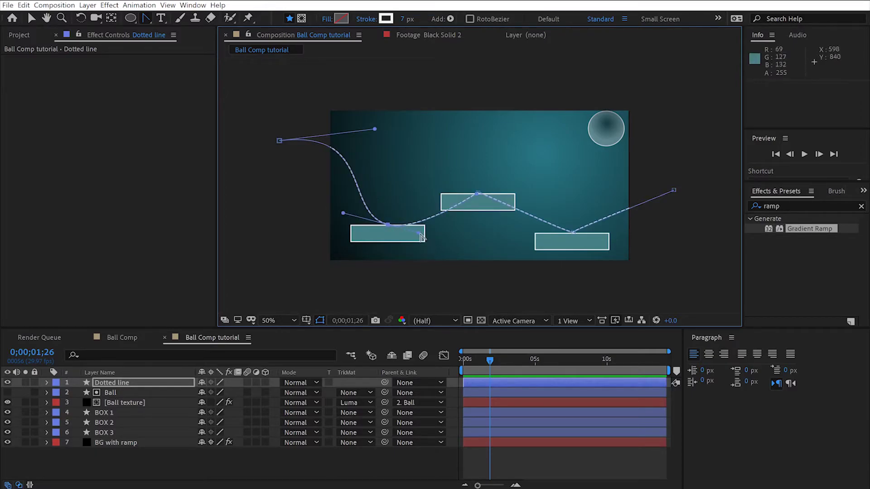
pyautogui.moveTo(421, 234); pyautogui.dragTo(419, 126)
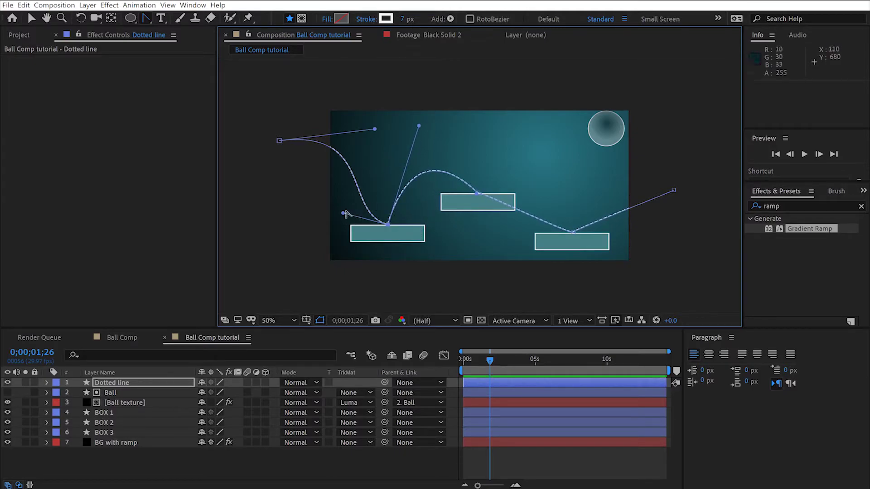
pyautogui.moveTo(344, 217); pyautogui.dragTo(384, 190)
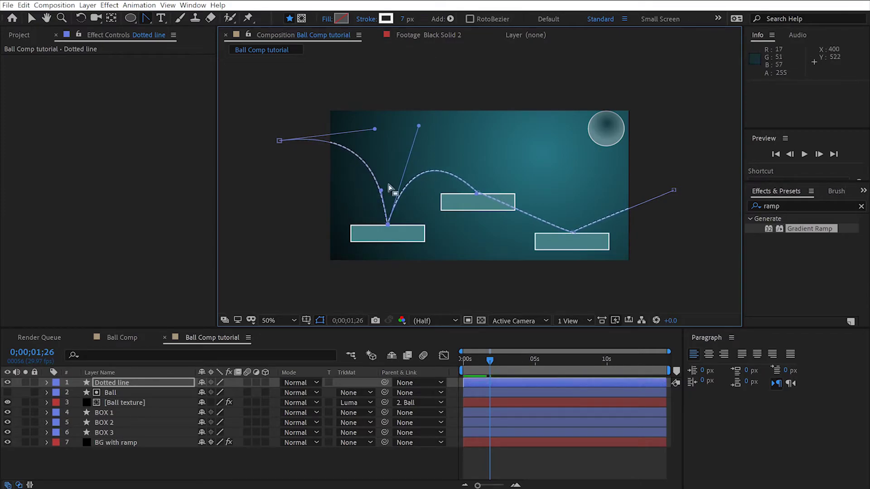
# - Convert the path's middle-box point and its final point, shaping an arch to the rightmost box and a curve leaving the frame
pyautogui.click(478, 195)
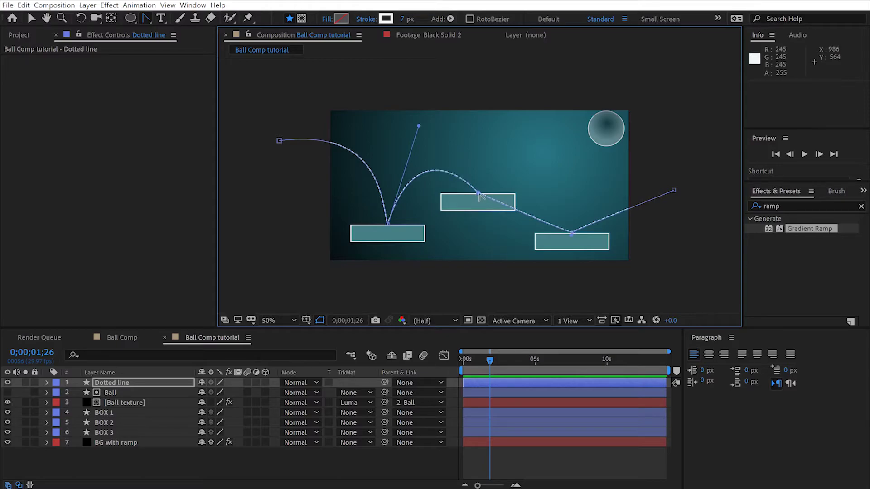
pyautogui.moveTo(478, 193)
pyautogui.mouseDown()
pyautogui.moveTo(447, 192)
pyautogui.moveTo(468, 180)
pyautogui.mouseUp()
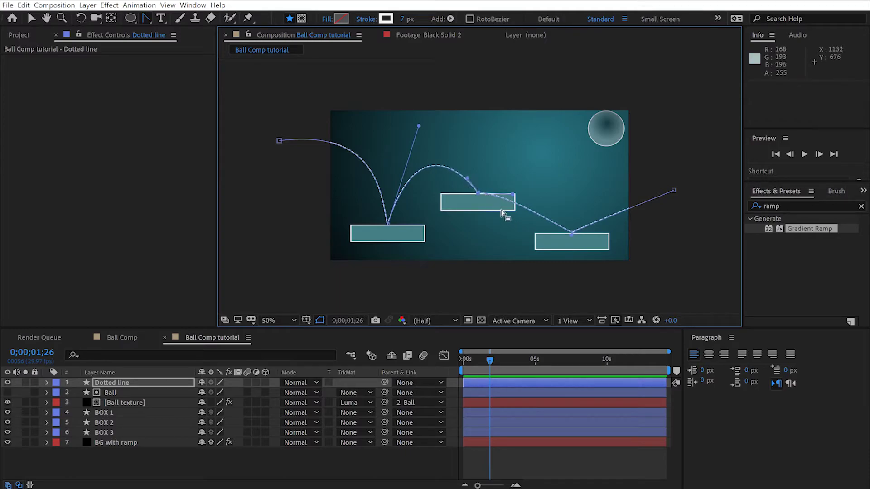
pyautogui.moveTo(513, 195); pyautogui.dragTo(540, 131)
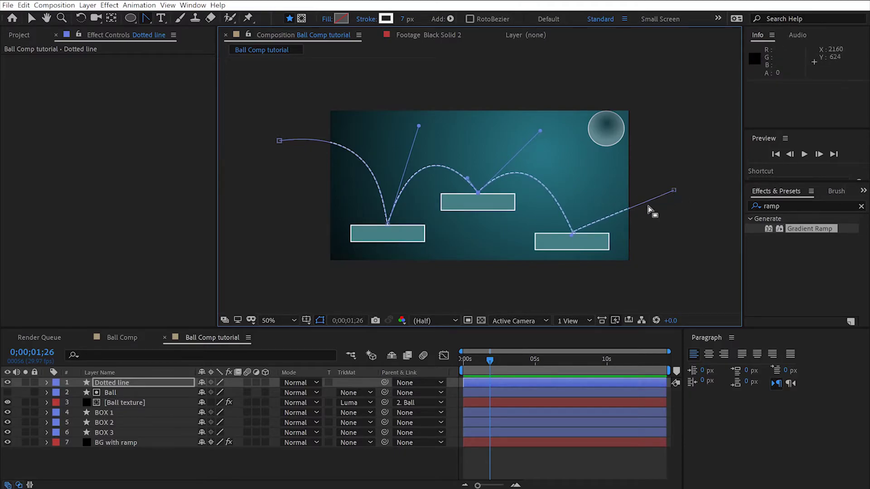
pyautogui.click(674, 191)
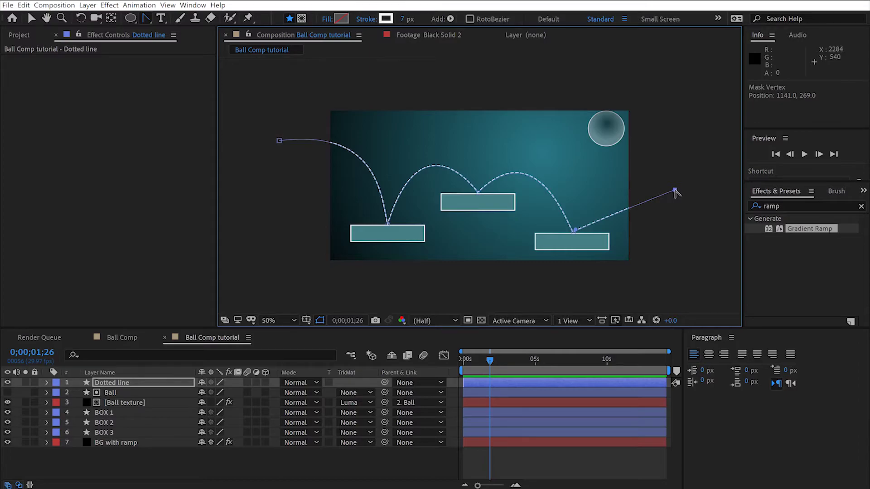
pyautogui.moveTo(675, 193); pyautogui.dragTo(757, 189)
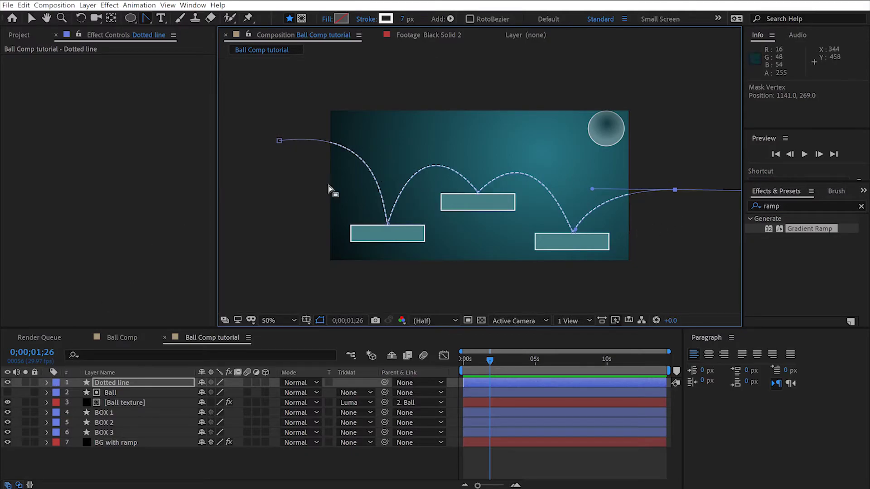
# - Copy the Dotted line's Path 1 and paste it onto the Ball layer's Position property as motion keyframes
pyautogui.click(47, 382)
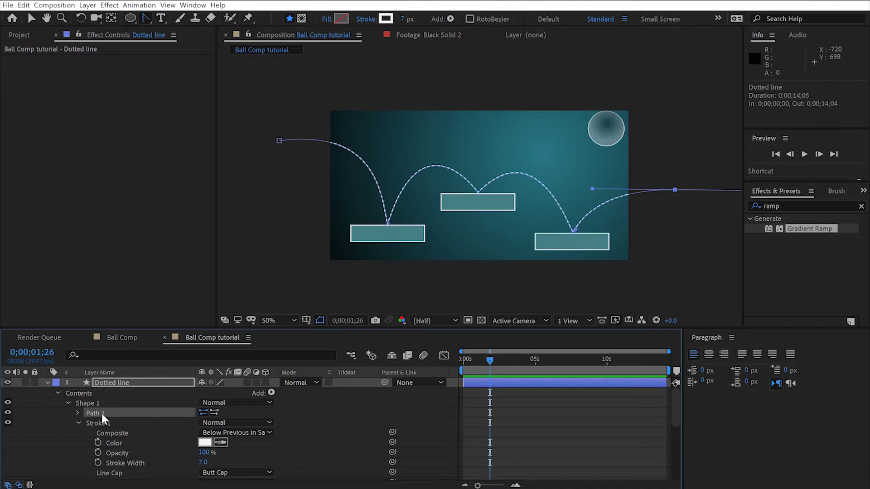
pyautogui.click(48, 381)
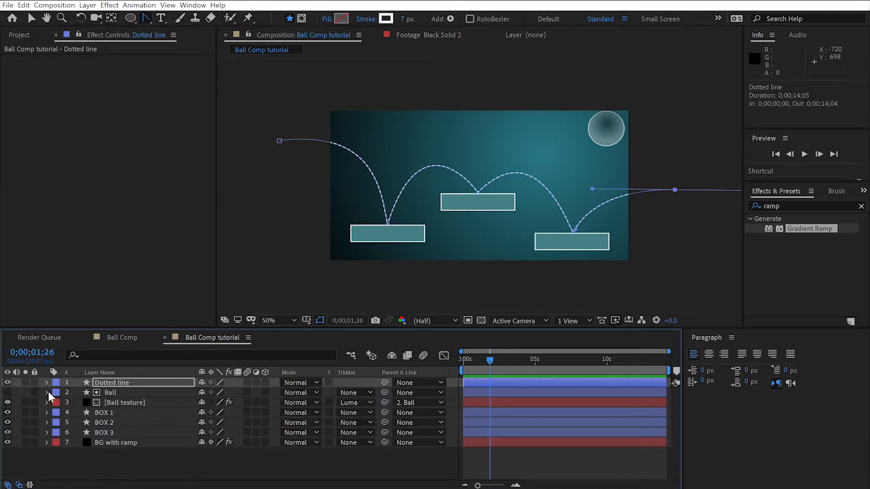
pyautogui.click(47, 392)
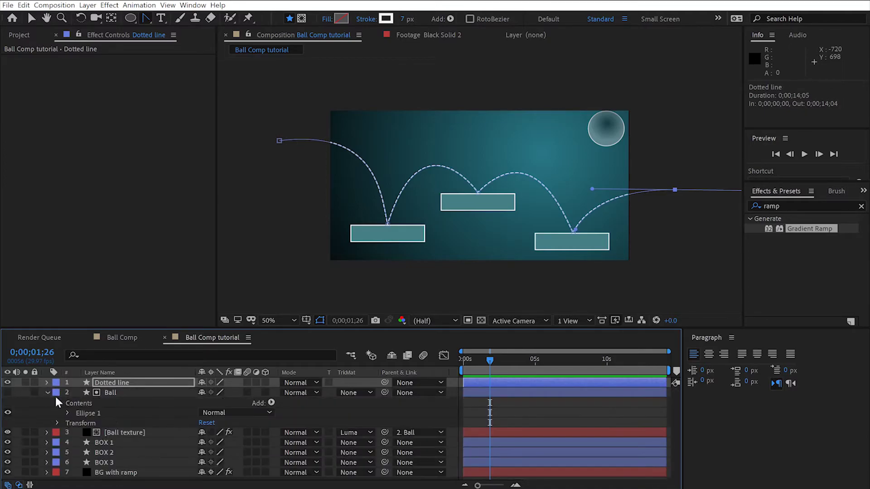
pyautogui.click(58, 422)
pyautogui.click(98, 442)
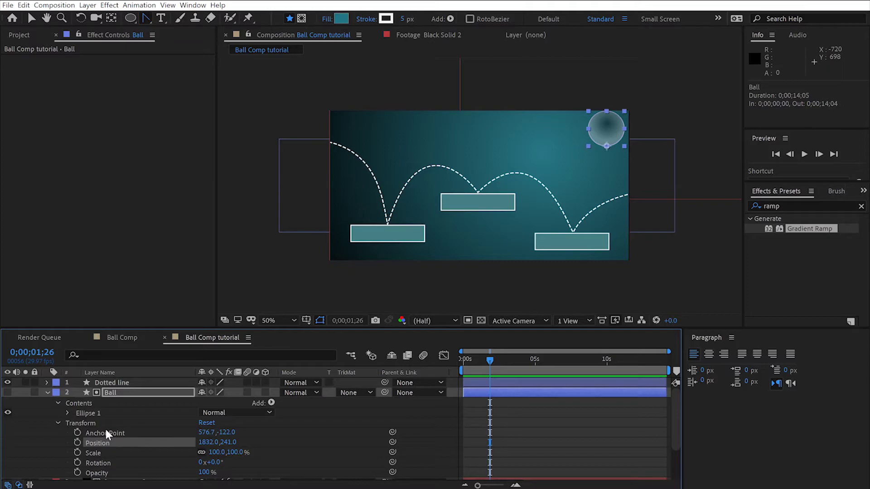
pyautogui.hotkey('ctrl', 'v')
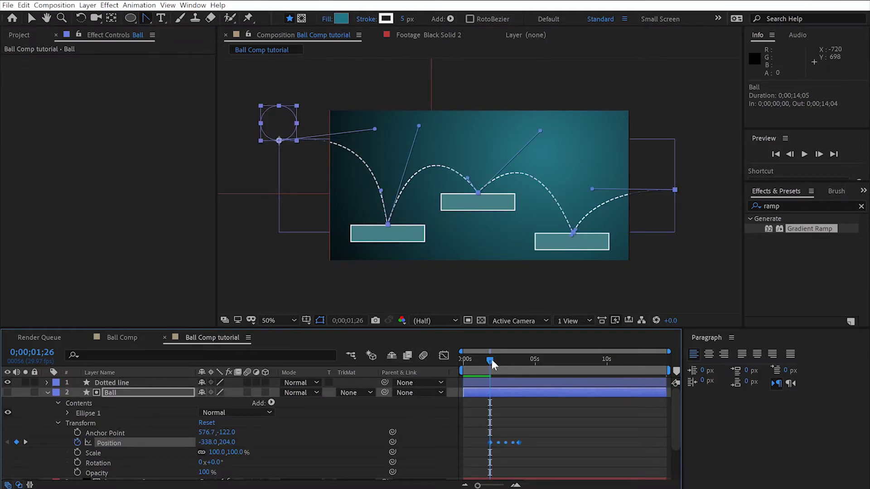
# - Move the Ball's Position keyframes so the first sits at 0;00;00;04, and return the playhead to 0;00;00;00
pyautogui.moveTo(491, 359)
pyautogui.mouseDown()
pyautogui.moveTo(519, 359)
pyautogui.moveTo(485, 358)
pyautogui.mouseUp()
pyautogui.moveTo(524, 434); pyautogui.dragTo(467, 443)
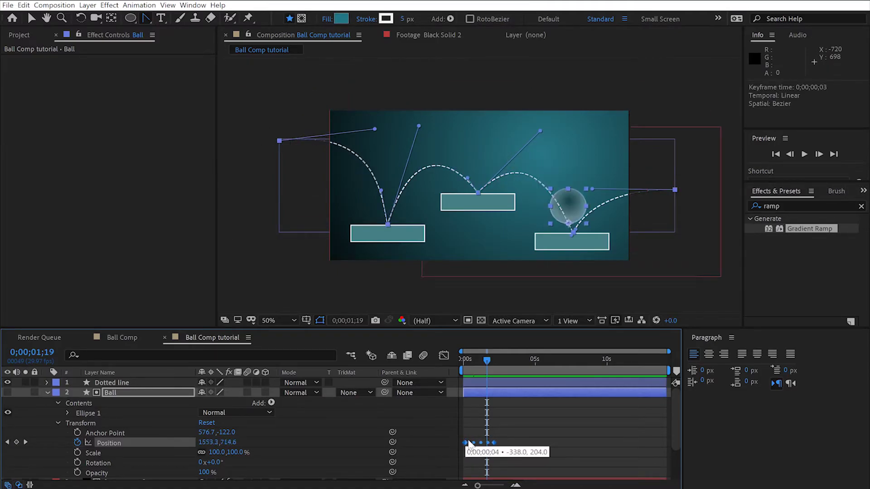
pyautogui.moveTo(490, 360); pyautogui.dragTo(458, 364)
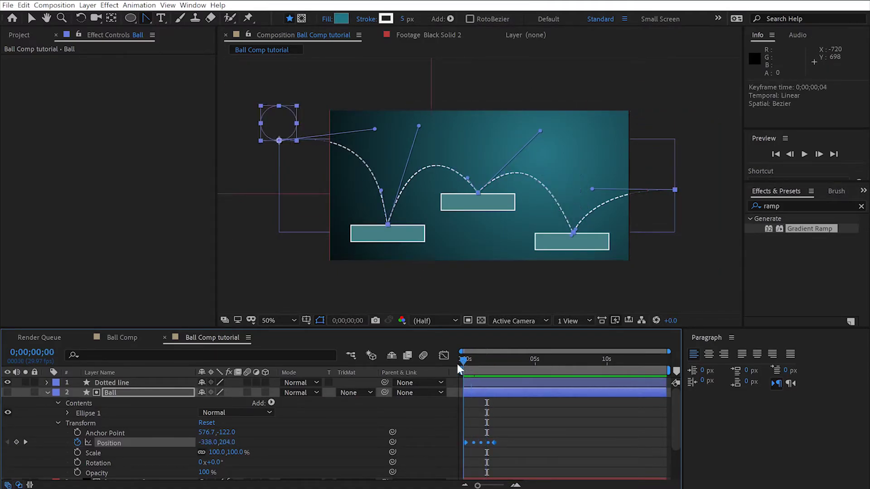
# - Apply Easy Ease to all of the Ball's Position keyframes and collapse the layer's properties
pyautogui.click(505, 439)
pyautogui.moveTo(503, 437); pyautogui.dragTo(462, 444)
pyautogui.rightClick(492, 439)
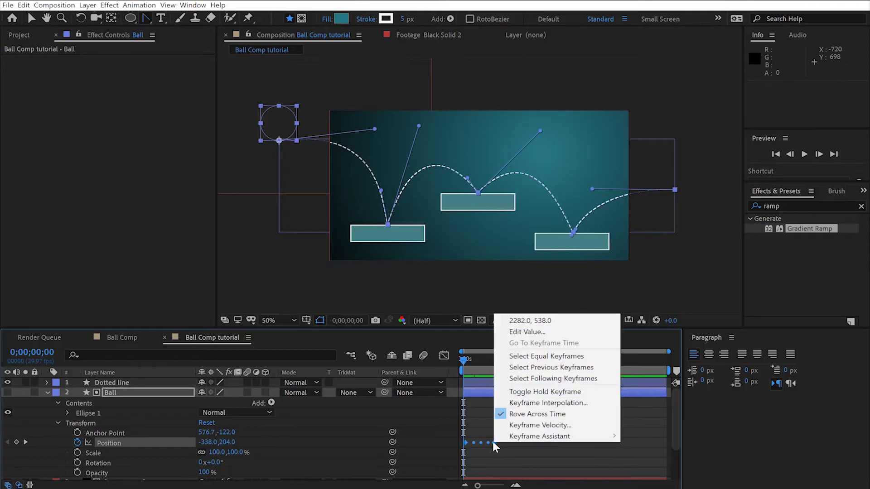
pyautogui.moveTo(535, 438)
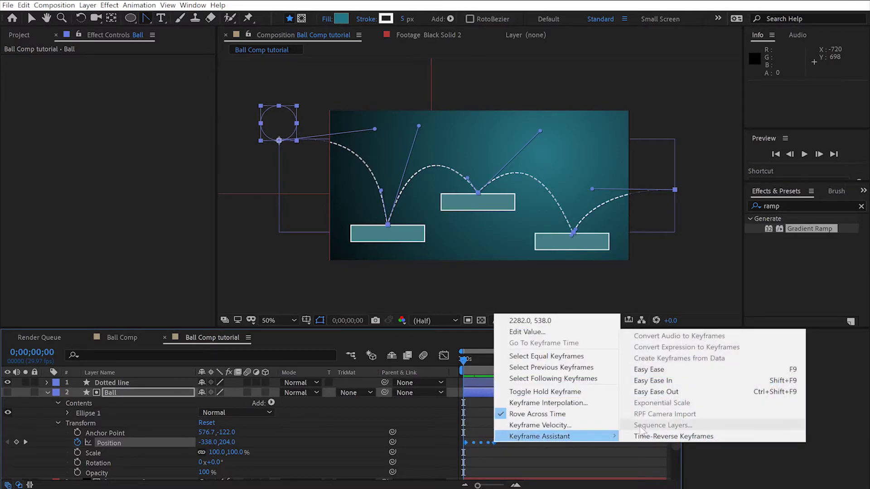
pyautogui.click(660, 369)
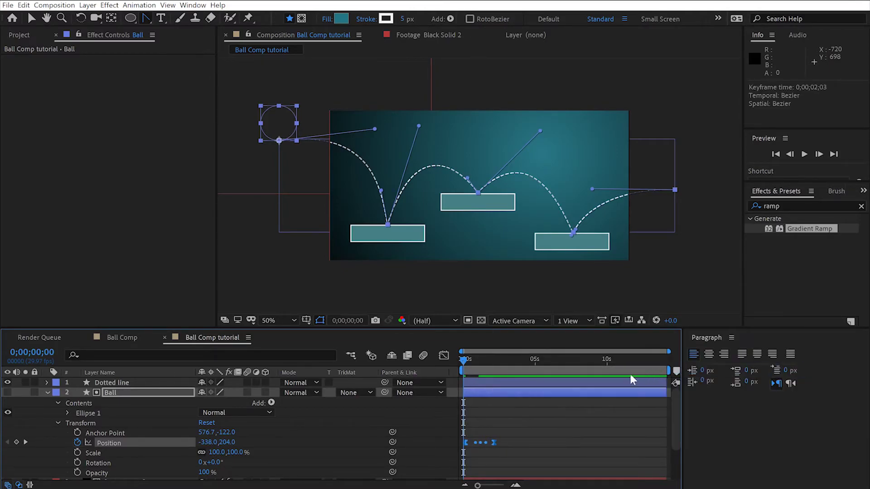
pyautogui.click(47, 392)
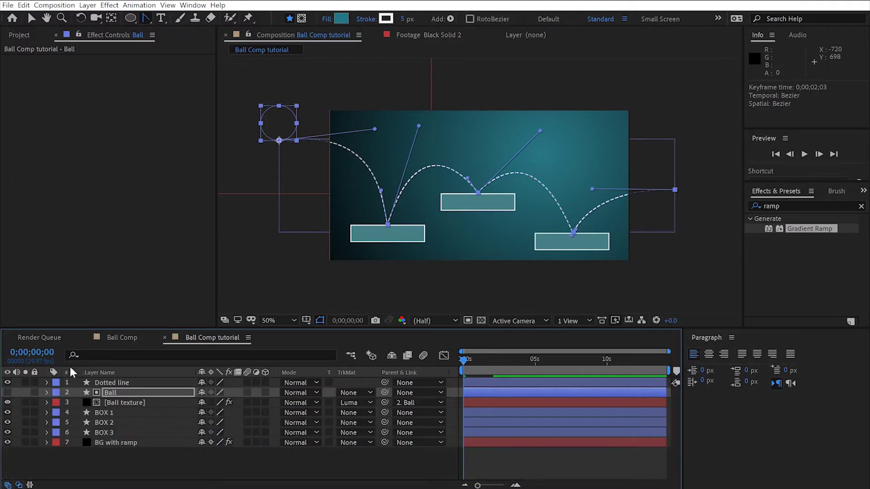
# - Raise the Dotted line layer above the boxes by setting its Position to 990.0, 419.0
pyautogui.click(170, 473)
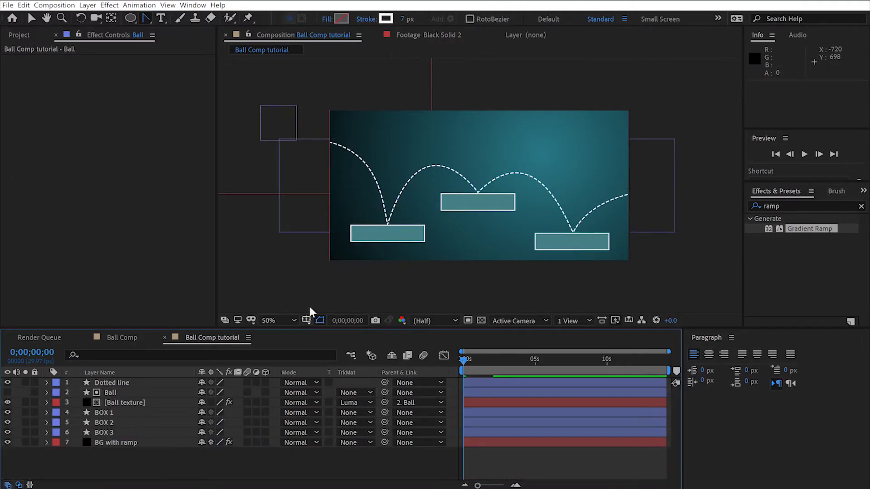
pyautogui.click(473, 361)
pyautogui.moveTo(473, 360)
pyautogui.mouseDown()
pyautogui.moveTo(493, 360)
pyautogui.moveTo(465, 360)
pyautogui.mouseUp()
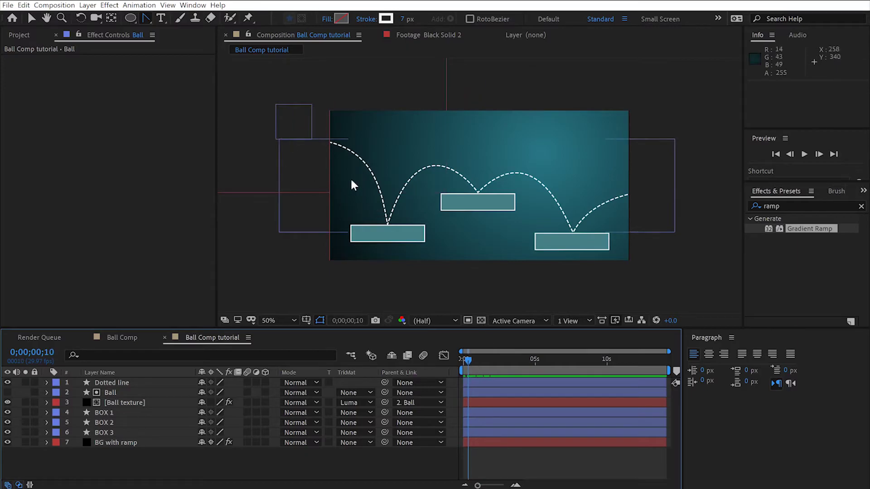
pyautogui.click(112, 383)
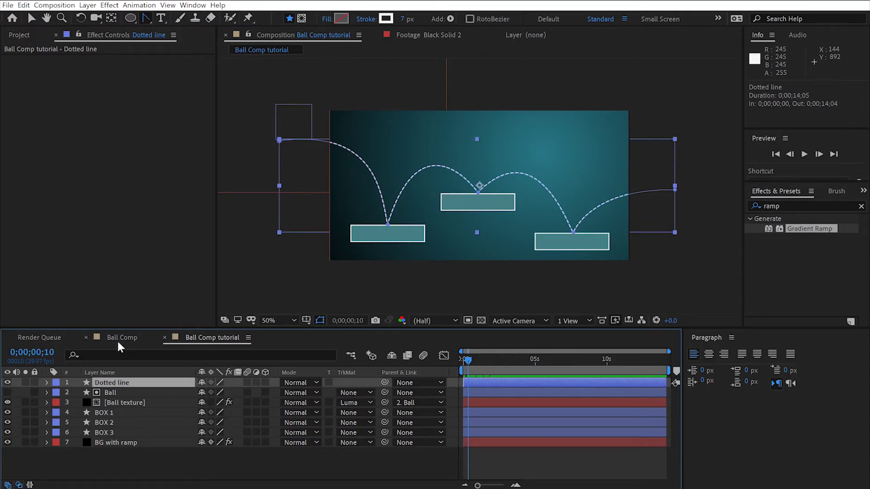
pyautogui.press('p')
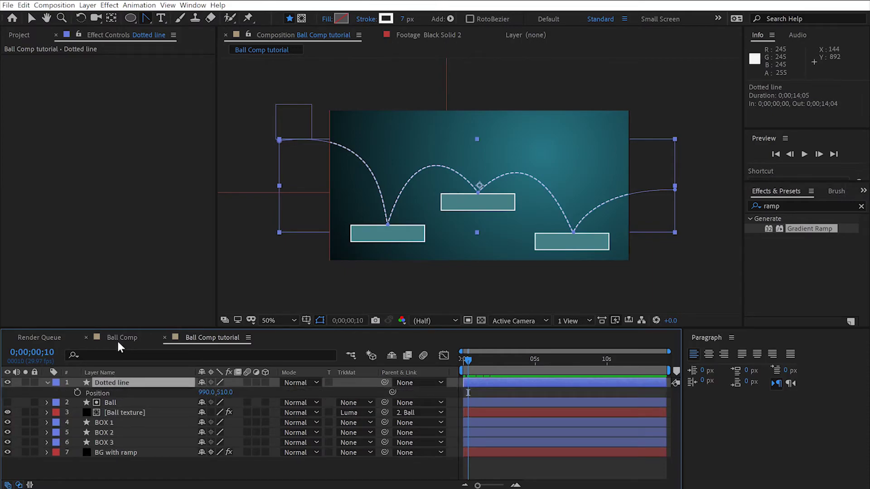
pyautogui.click(229, 391)
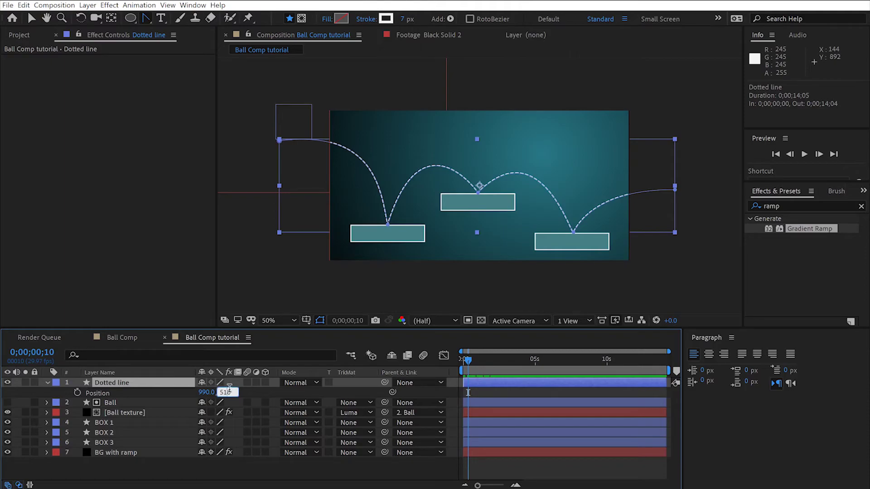
pyautogui.click(253, 394)
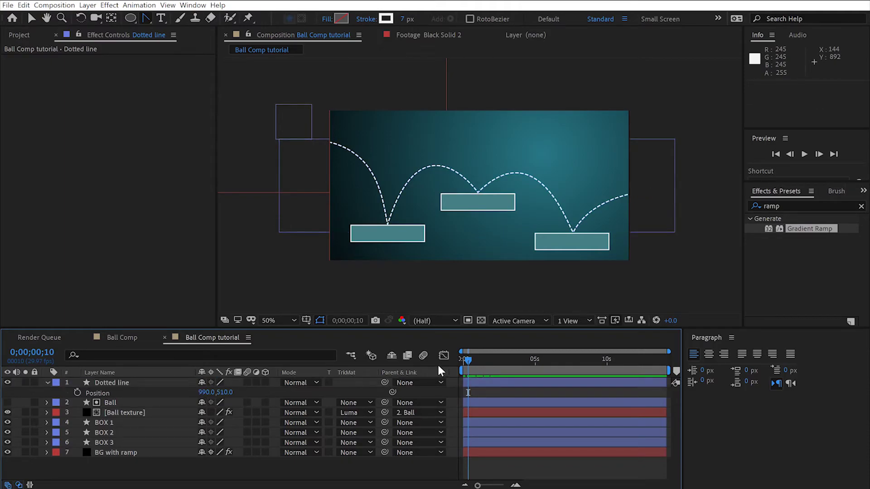
pyautogui.moveTo(468, 360); pyautogui.dragTo(472, 365)
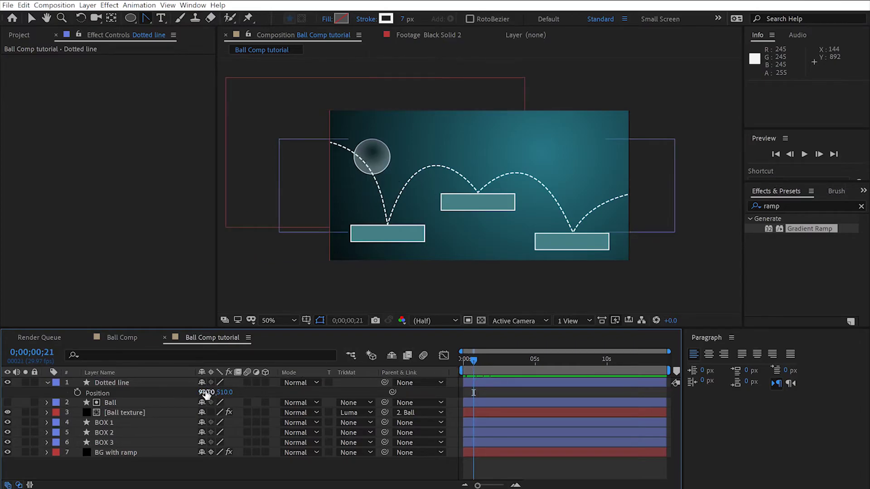
pyautogui.moveTo(219, 392); pyautogui.dragTo(153, 412)
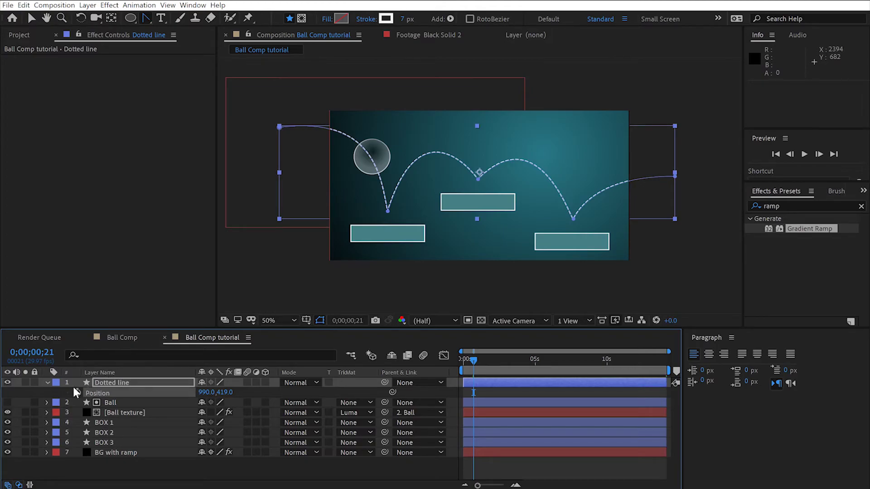
# - Add a Trim Paths operator to the Dotted line layer and expand its properties
pyautogui.click(46, 383)
pyautogui.click(47, 383)
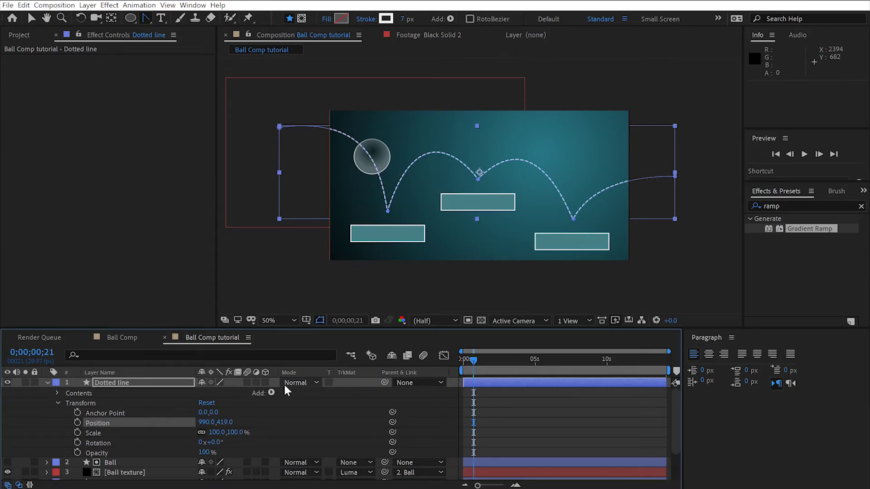
pyautogui.press('F2')
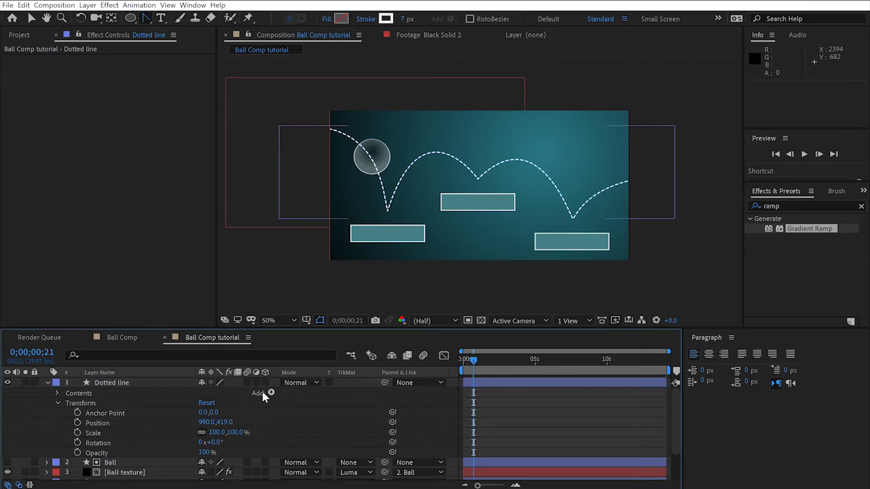
pyautogui.click(272, 392)
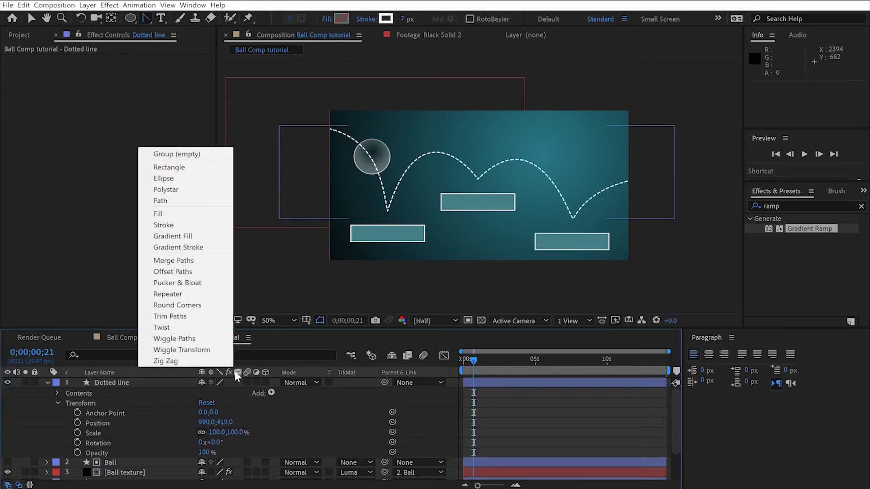
pyautogui.click(181, 316)
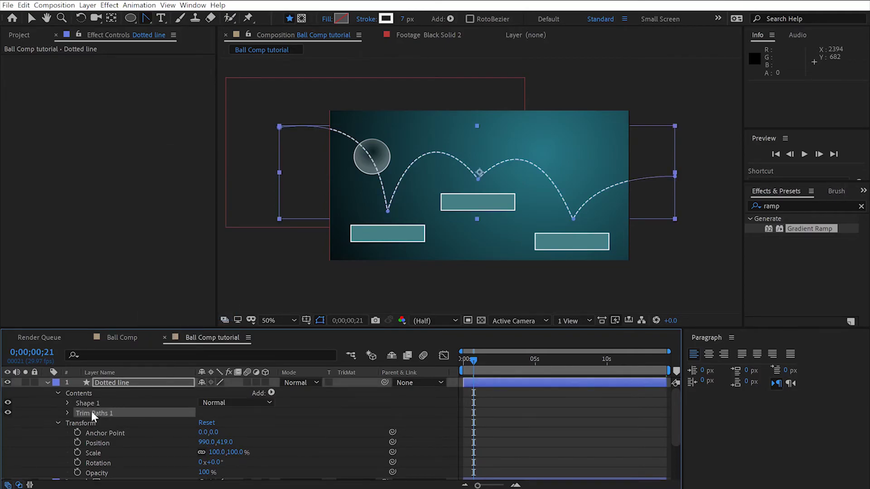
pyautogui.click(68, 413)
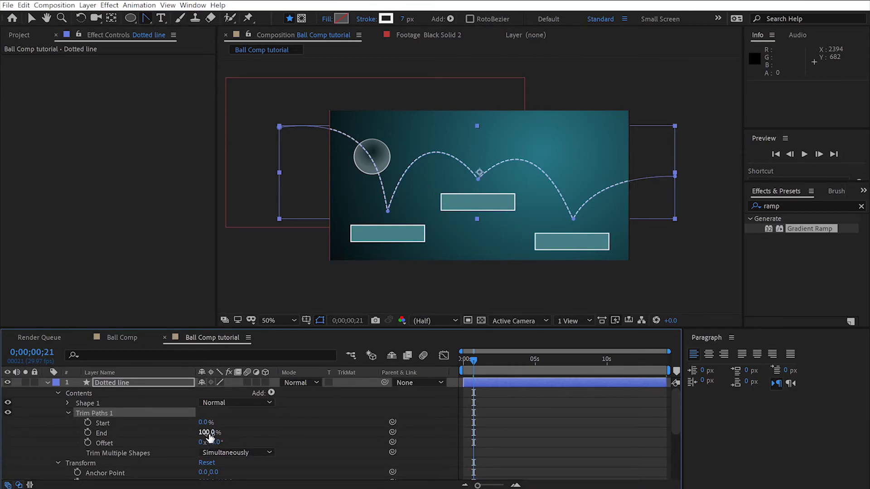
# - Keyframe the Trim Paths End at 2% on 0;00;00;04 and at 100% on 0;00;01;29
pyautogui.moveTo(204, 432); pyautogui.dragTo(161, 431)
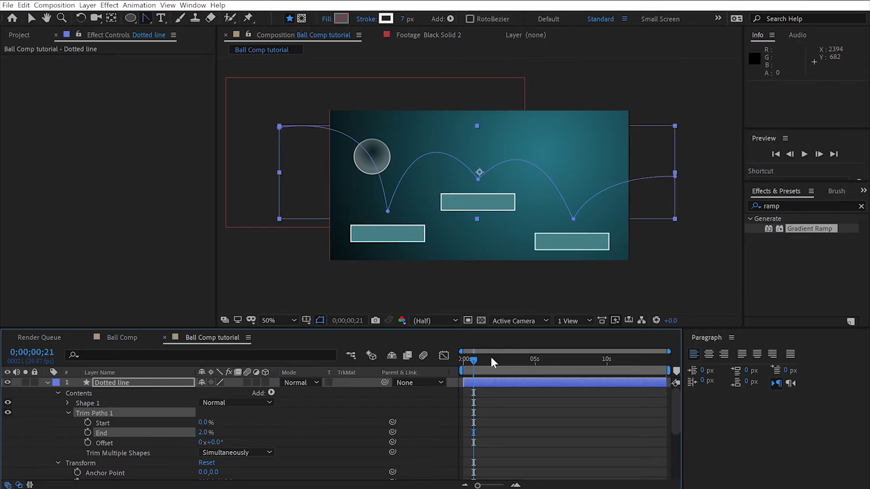
pyautogui.moveTo(473, 359); pyautogui.dragTo(466, 361)
pyautogui.click(87, 432)
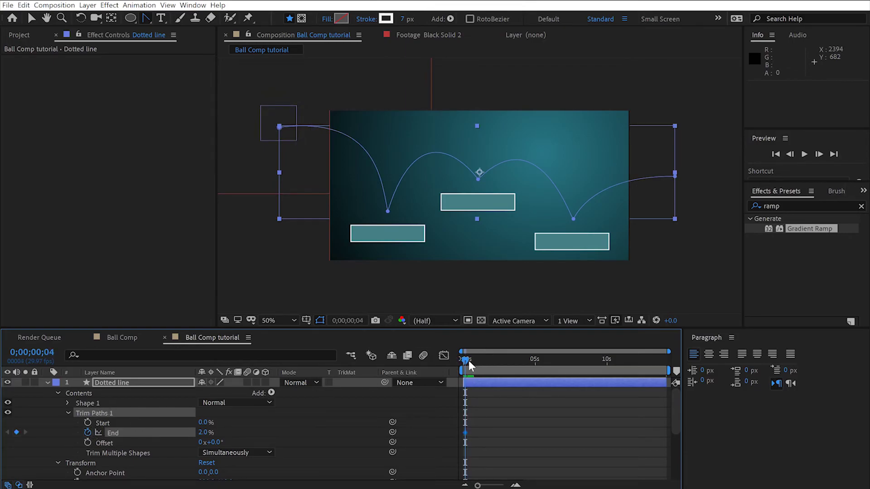
pyautogui.moveTo(466, 358); pyautogui.dragTo(493, 365)
pyautogui.moveTo(491, 362); pyautogui.dragTo(493, 358)
pyautogui.moveTo(211, 433); pyautogui.dragTo(261, 425)
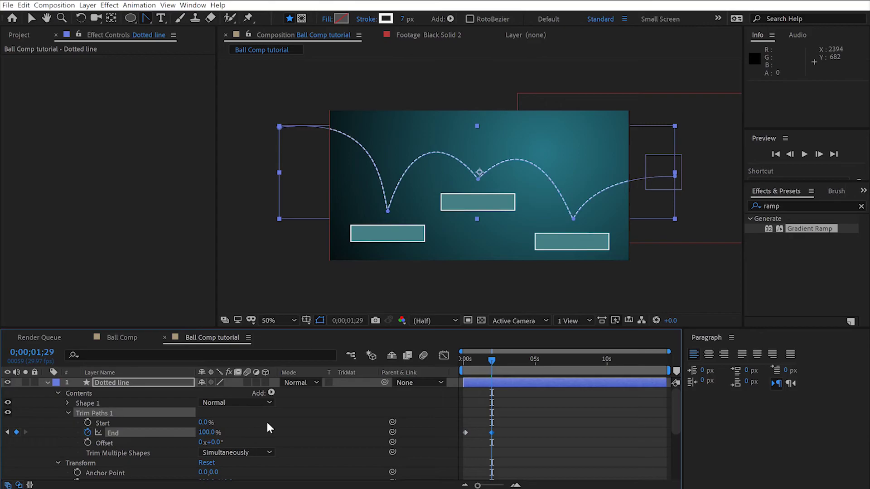
# - Add a Trim Paths End keyframe of 10.7% at 0;00;00;19 so the dotted line trails behind the ball
pyautogui.moveTo(491, 360); pyautogui.dragTo(474, 370)
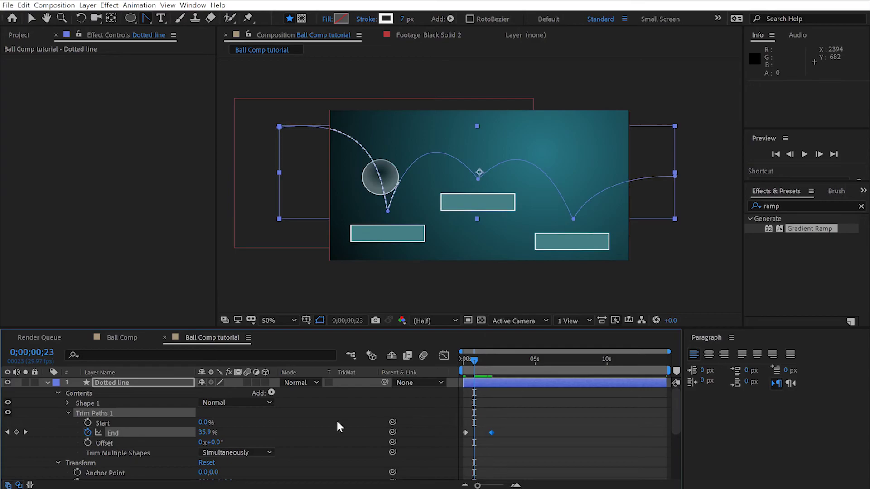
pyautogui.moveTo(474, 358); pyautogui.dragTo(472, 358)
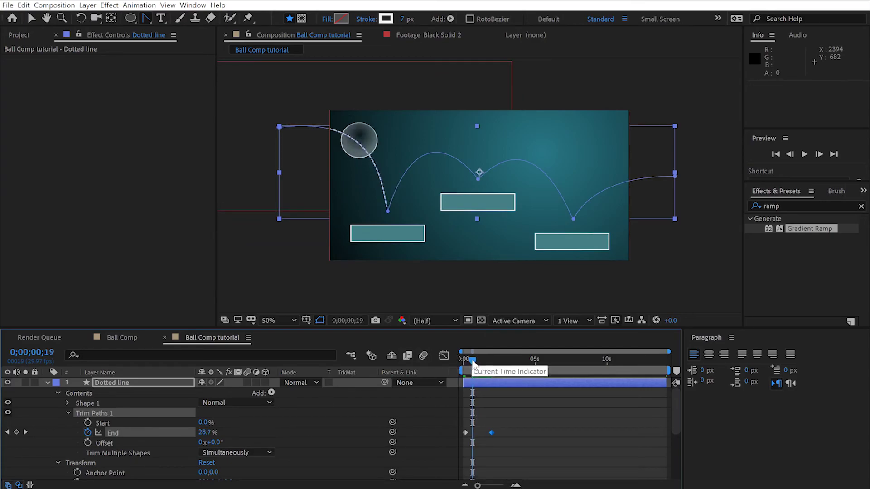
pyautogui.click(205, 433)
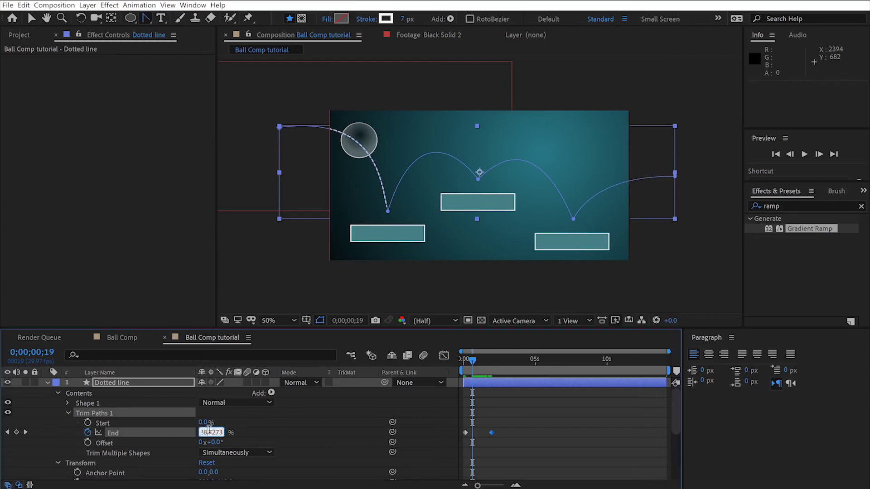
pyautogui.click(256, 436)
pyautogui.moveTo(202, 433); pyautogui.dragTo(193, 433)
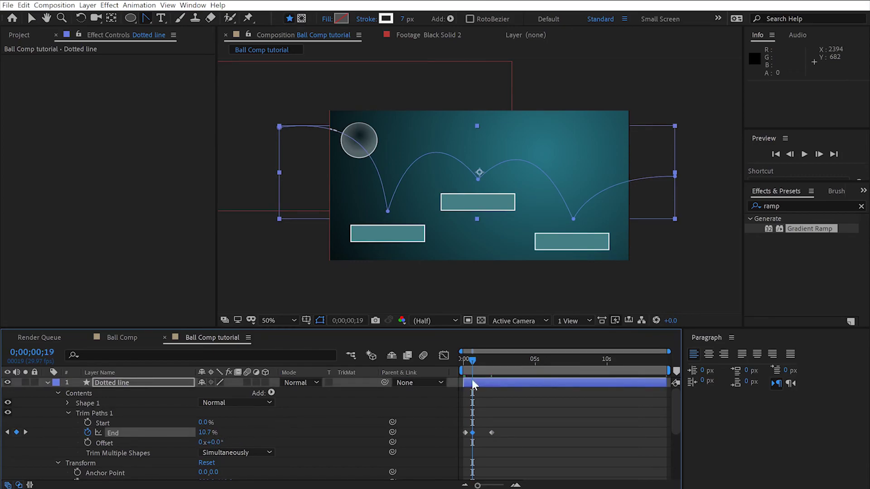
# - Add a Trim Paths End keyframe of 70.8% at 0;00;01;15, matching the line to the ball near the rightmost box
pyautogui.moveTo(473, 360); pyautogui.dragTo(485, 360)
pyautogui.click(482, 357)
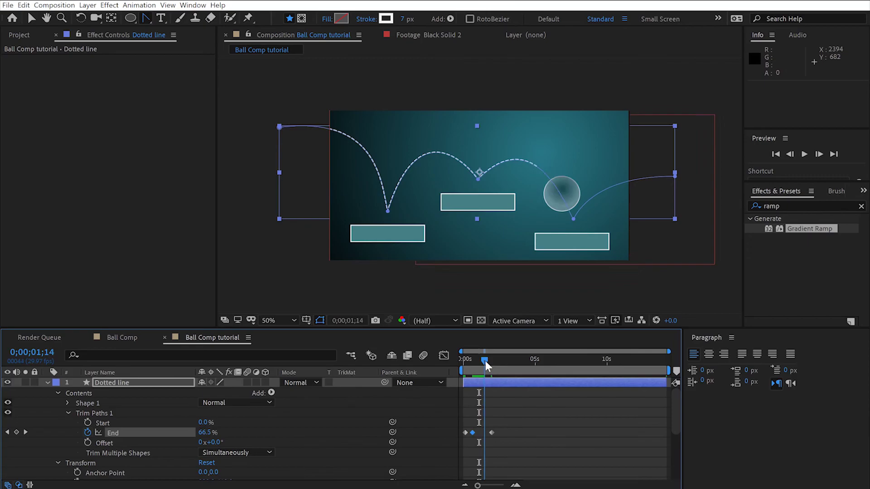
pyautogui.moveTo(484, 360); pyautogui.dragTo(484, 367)
pyautogui.moveTo(206, 434); pyautogui.dragTo(209, 431)
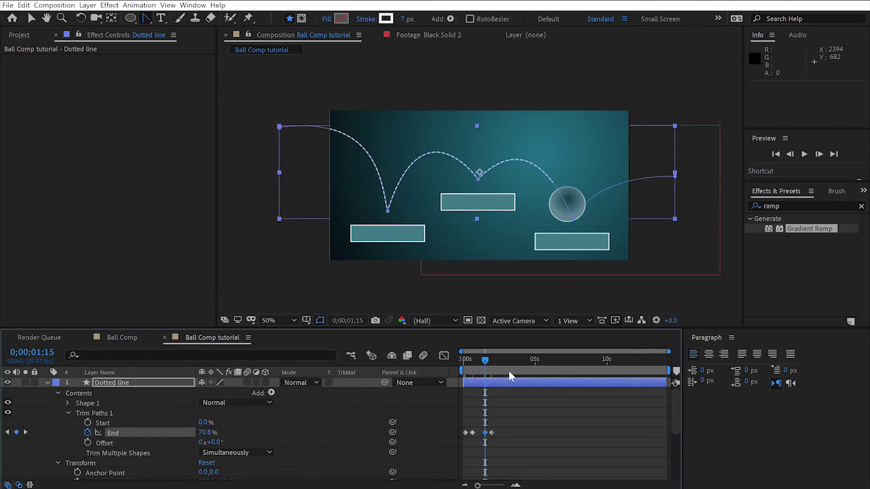
# - Collapse the Dotted line layer and preview the ball and dotted line animation from 0;00;00;00
pyautogui.moveTo(484, 360); pyautogui.dragTo(445, 361)
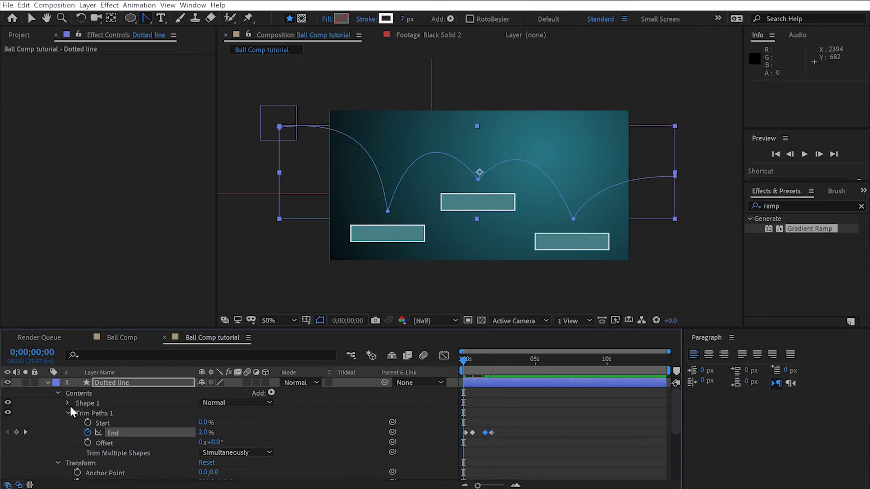
pyautogui.click(48, 383)
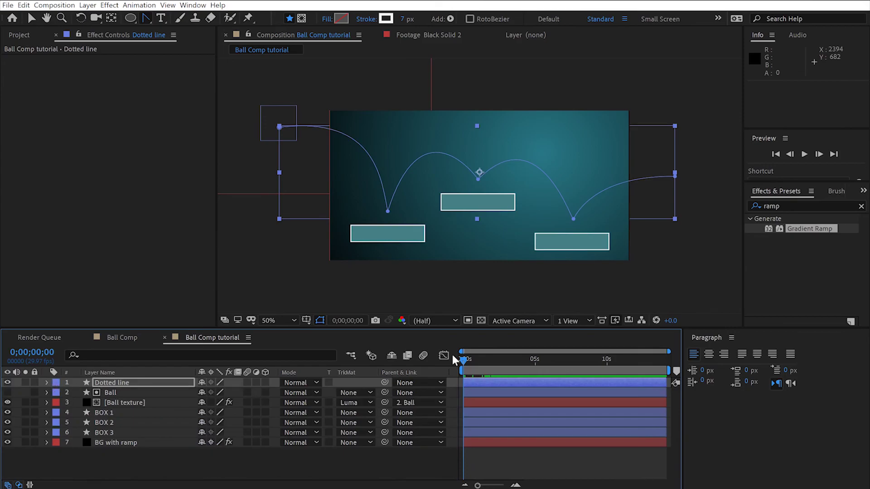
pyautogui.click(291, 457)
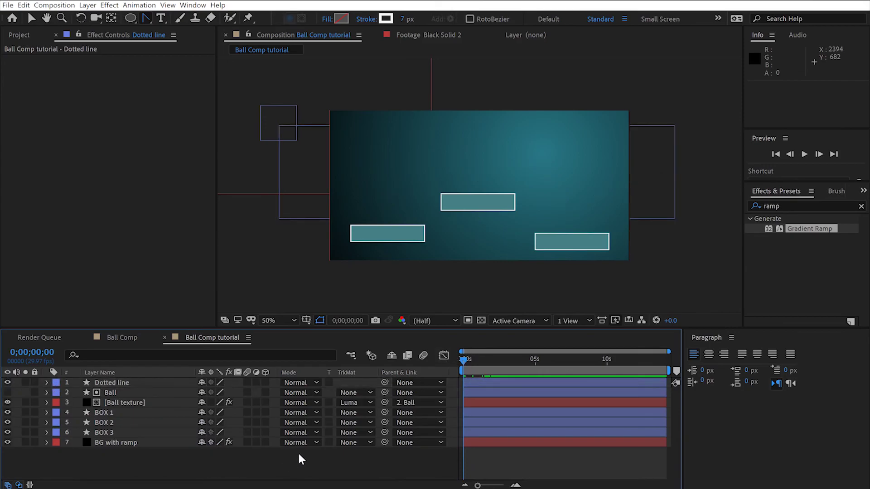
pyautogui.press('space')
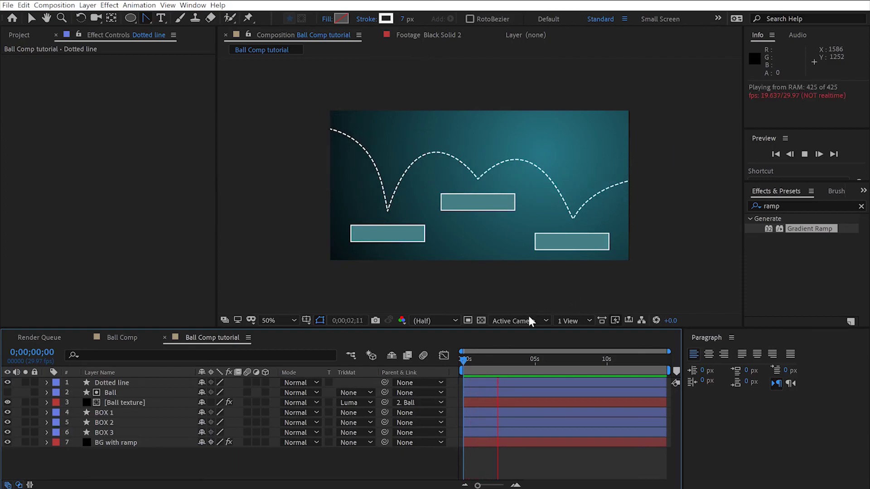
pyautogui.click(475, 361)
pyautogui.click(463, 361)
pyautogui.press('space')
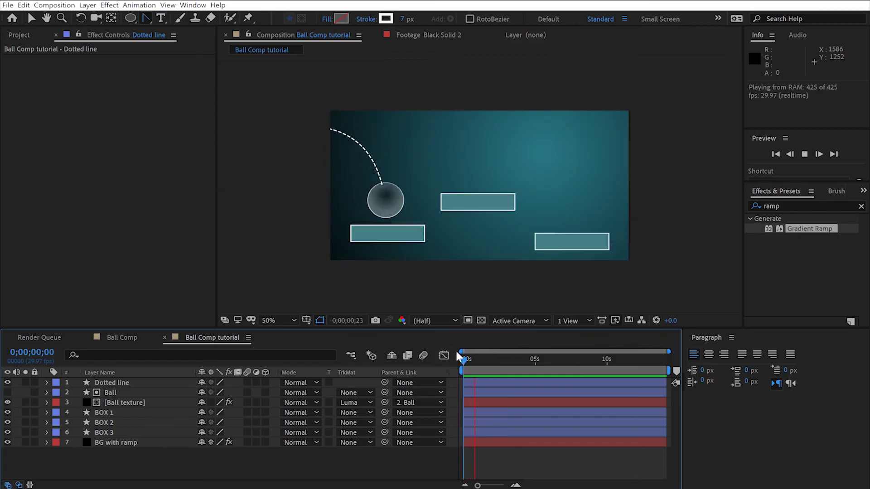
pyautogui.press('space')
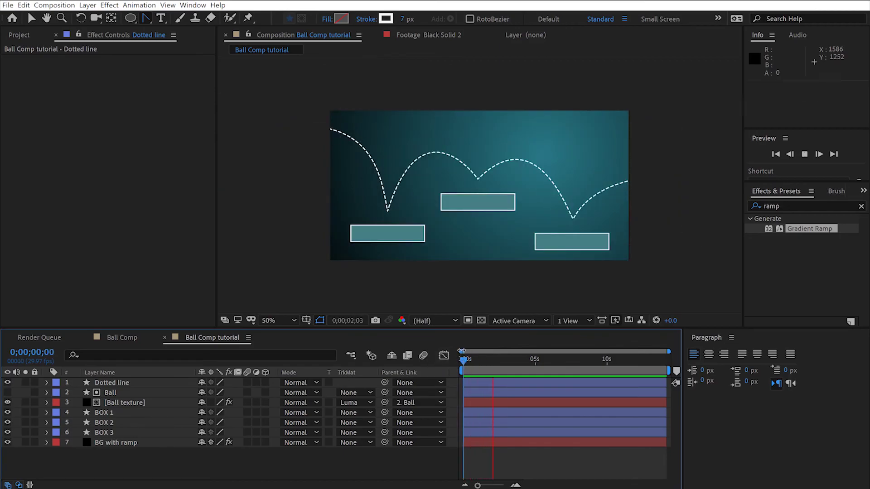